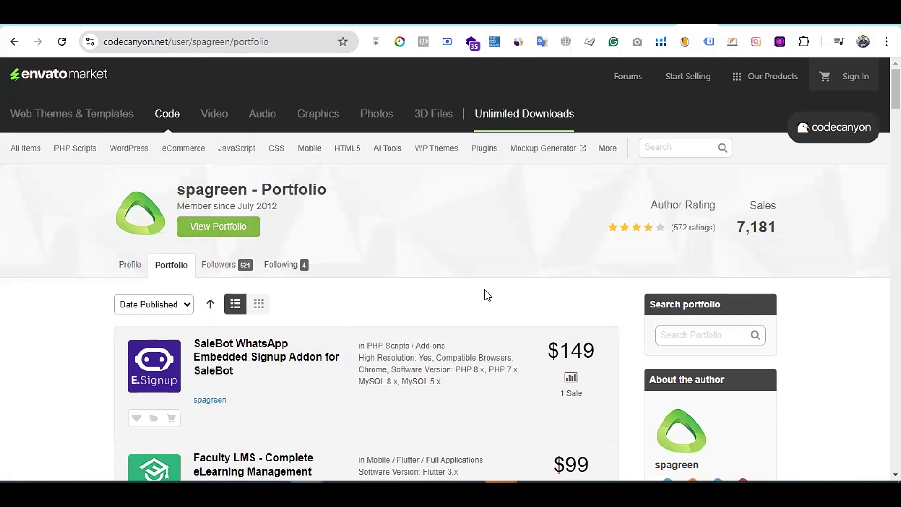
# - Switch to the SaleBot admin panel and open the list of installed addons
pyautogui.click(605, 14)
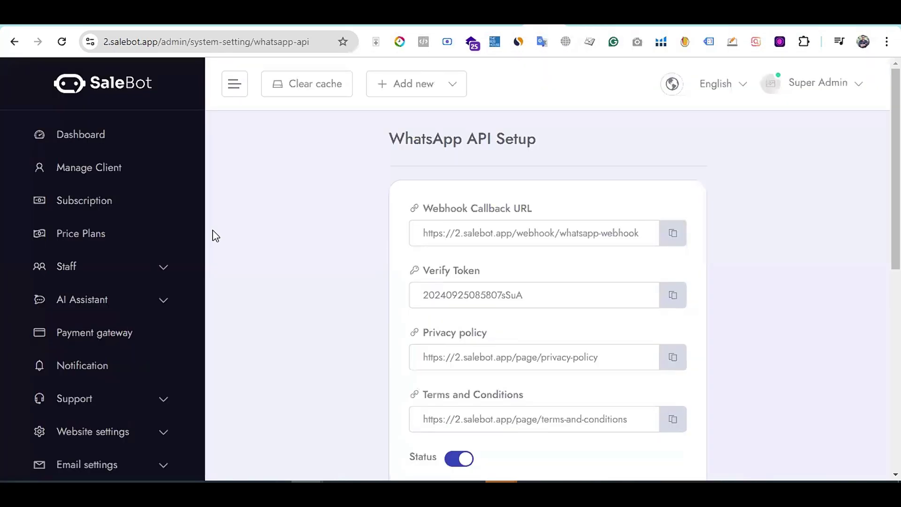
pyautogui.scroll(-7, 97, 392)
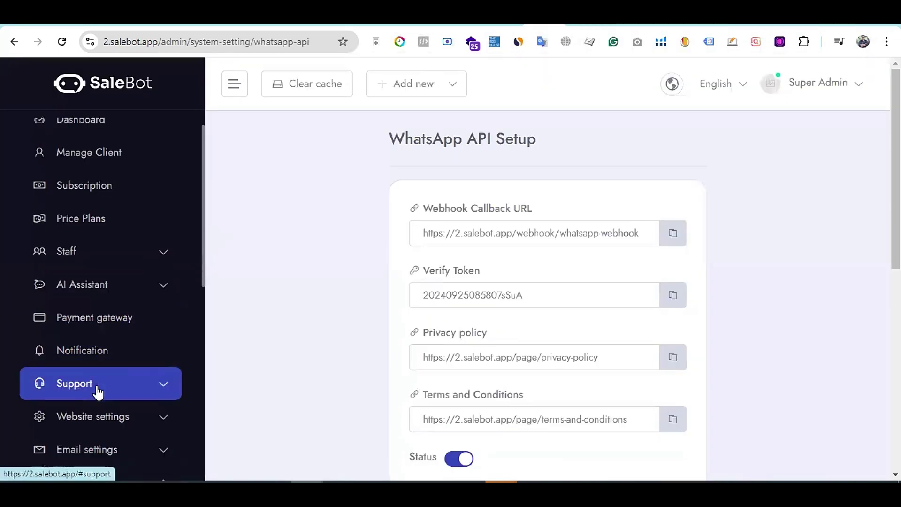
pyautogui.scroll(7, 143, 322)
pyautogui.scroll(-10, 136, 315)
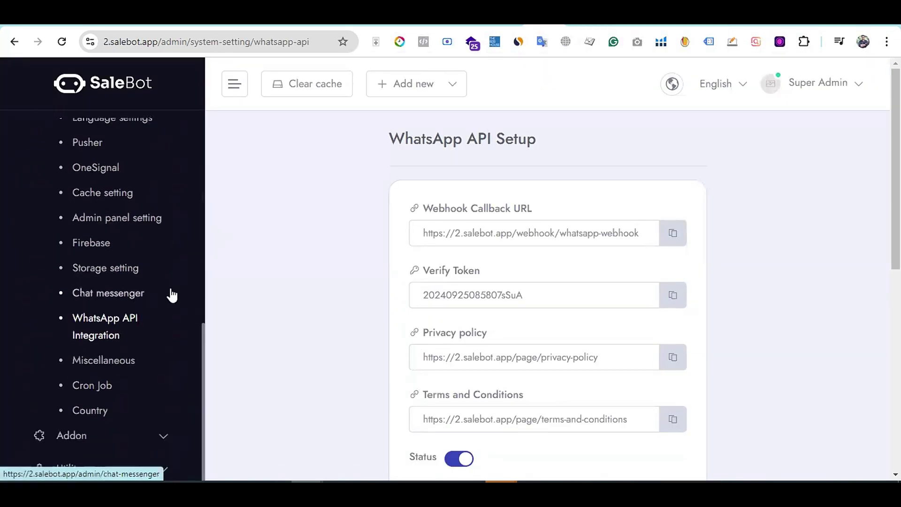
pyautogui.click(109, 441)
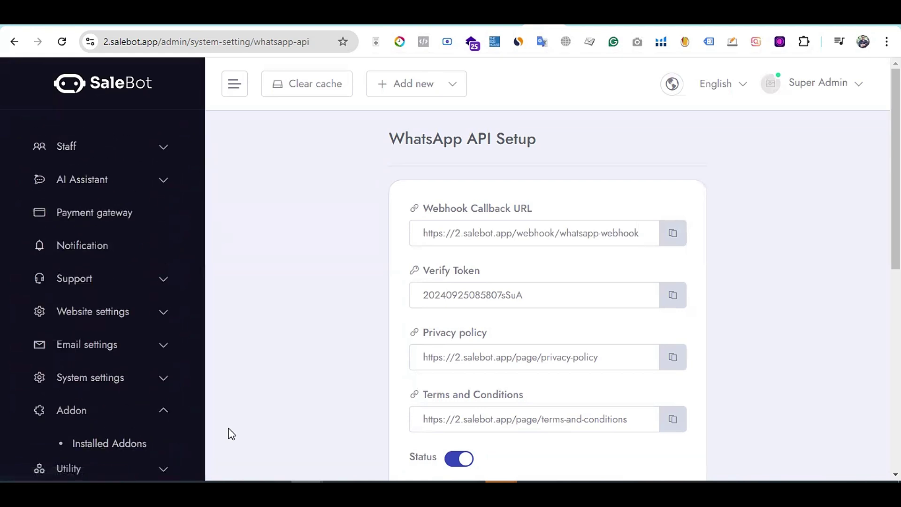
pyautogui.click(128, 449)
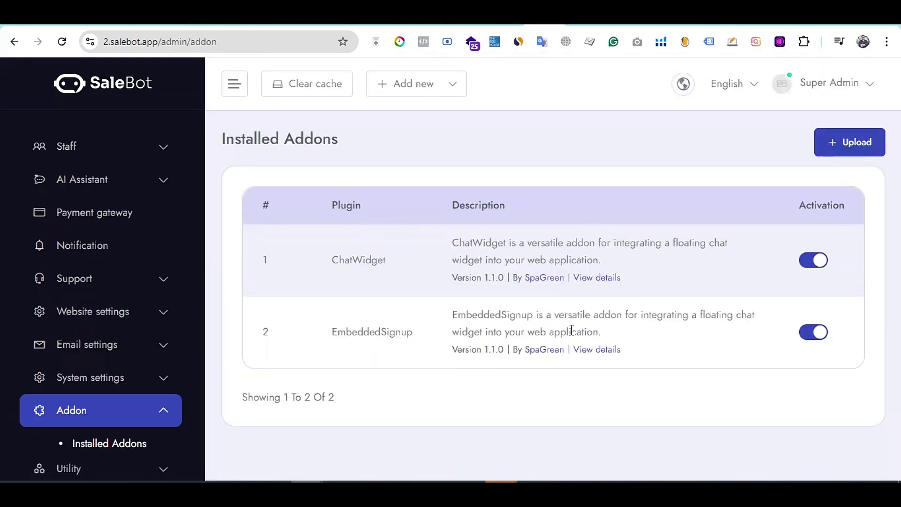
# - Open the addon upload form and examine its activation code and addon file fields
pyautogui.click(855, 146)
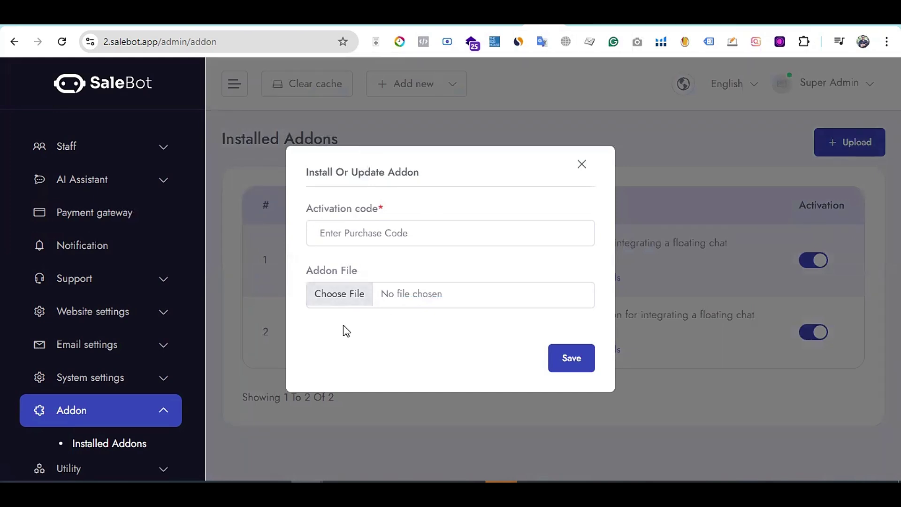
pyautogui.click(351, 297)
pyautogui.click(624, 64)
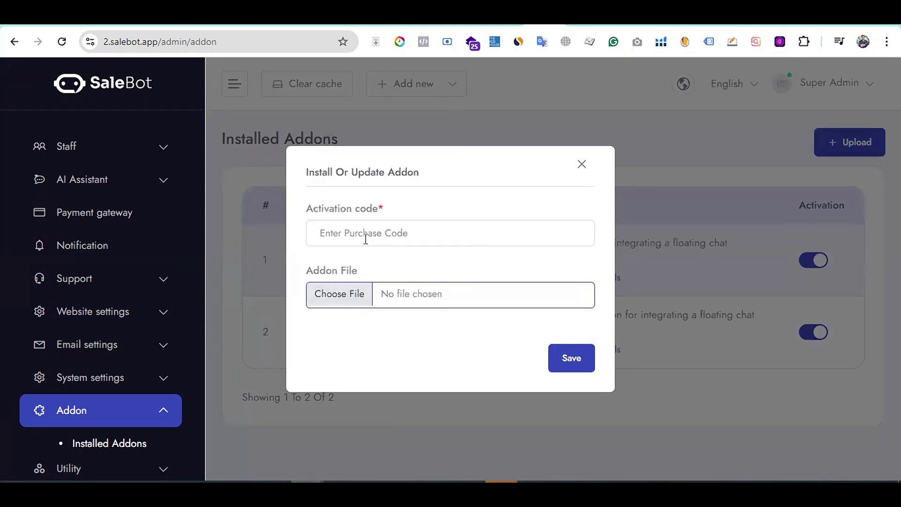
pyautogui.click(404, 235)
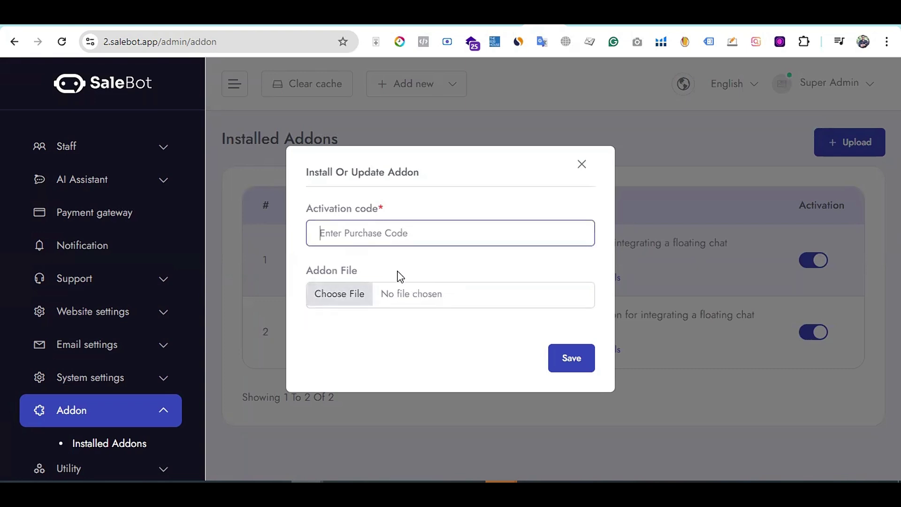
pyautogui.click(571, 359)
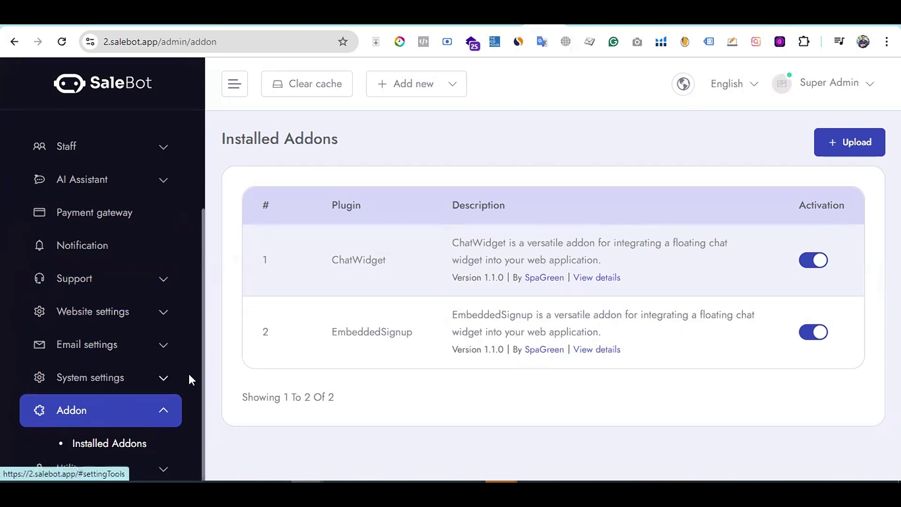
# - Open the WhatsApp API Integration system settings and review the webhook, verify token, policy link and Meta app fields
pyautogui.click(165, 381)
pyautogui.scroll(-6, 93, 357)
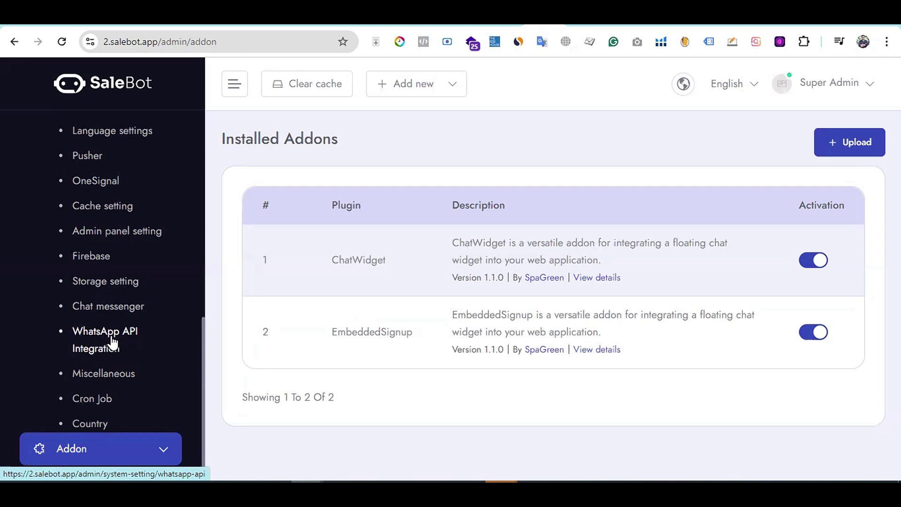
pyautogui.click(114, 345)
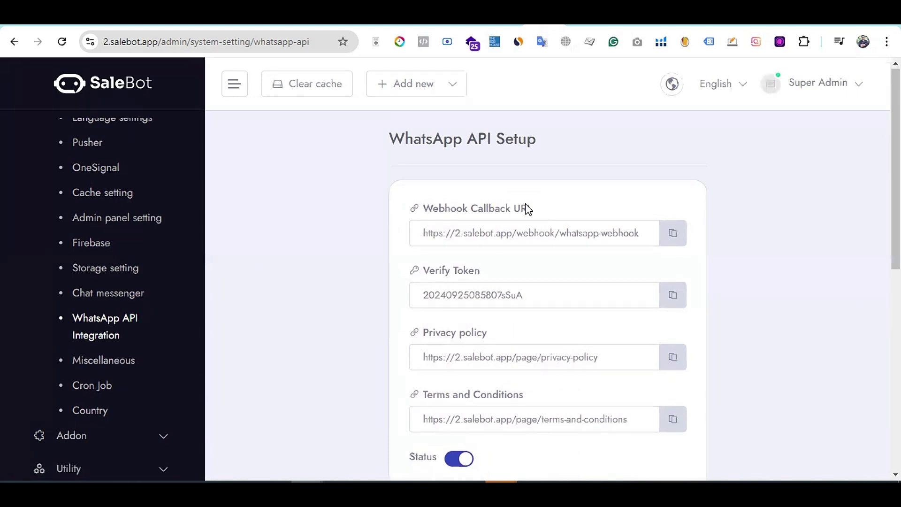
pyautogui.scroll(-1, 521, 209)
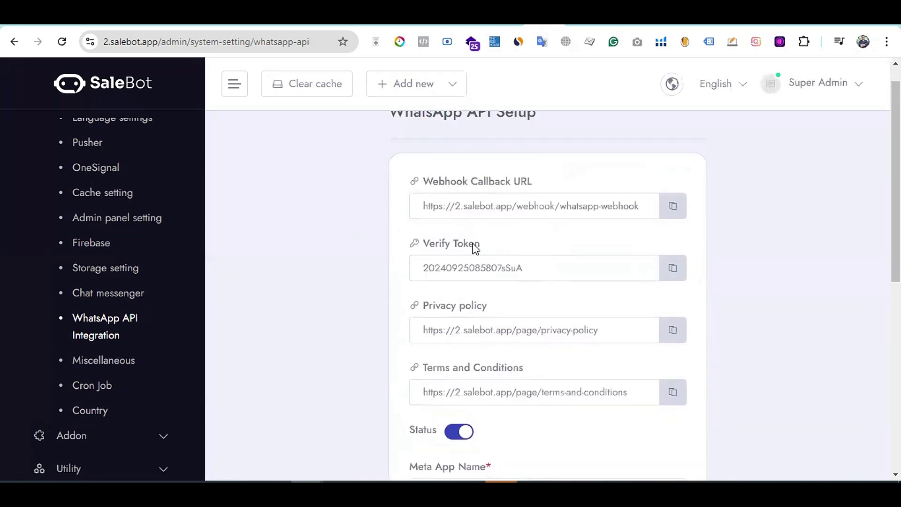
pyautogui.scroll(-3, 473, 333)
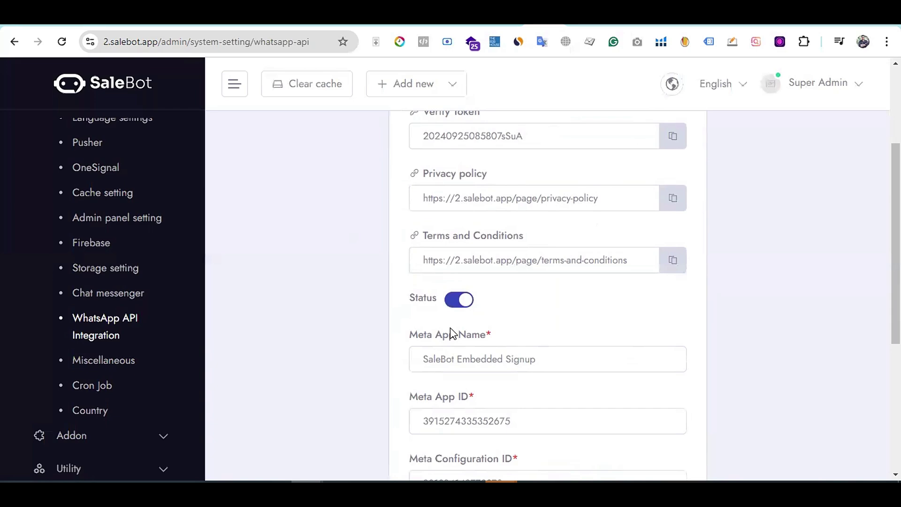
# - Load developers.facebook.com in a new incognito window and open the list of own apps
pyautogui.hotkey('ctrl', 'shift', 'n')
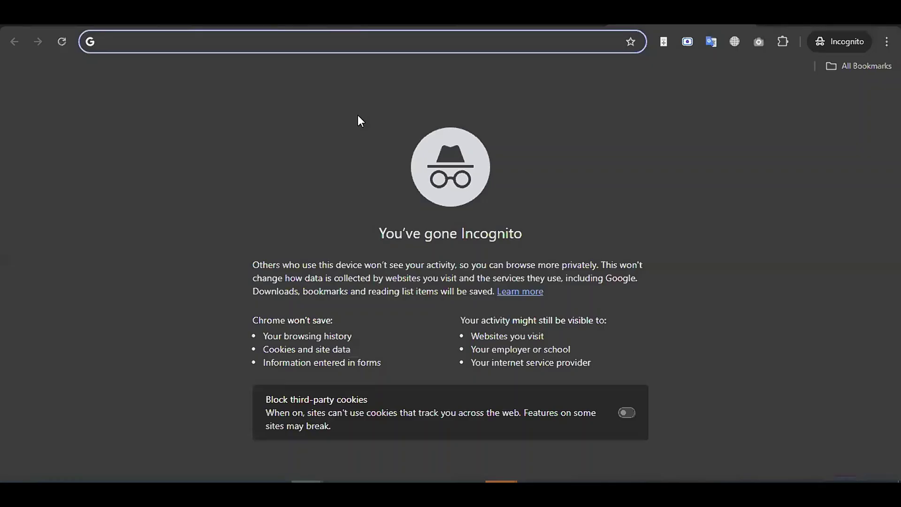
pyautogui.write('faceb')
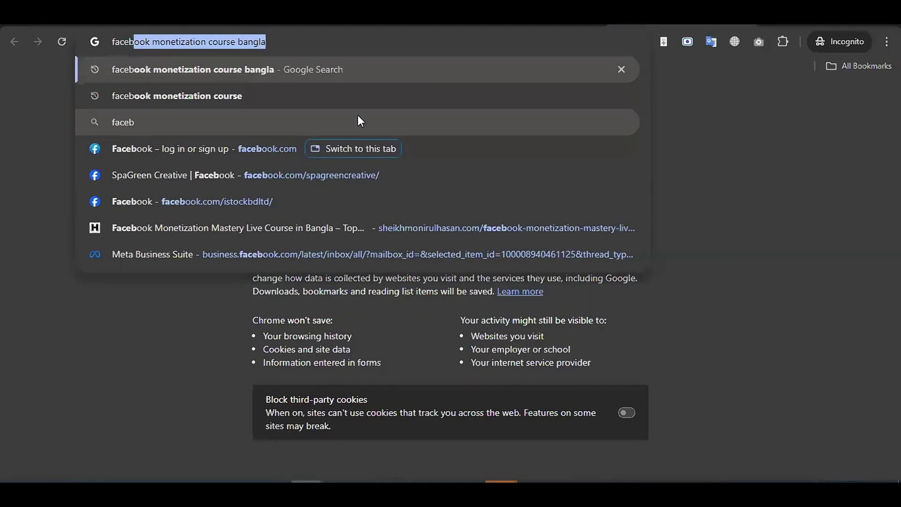
pyautogui.press('BackSpace')
pyautogui.press('BackSpace')
pyautogui.press('BackSpace')
pyautogui.press('BackSpace')
pyautogui.press('BackSpace')
pyautogui.write('developers.')
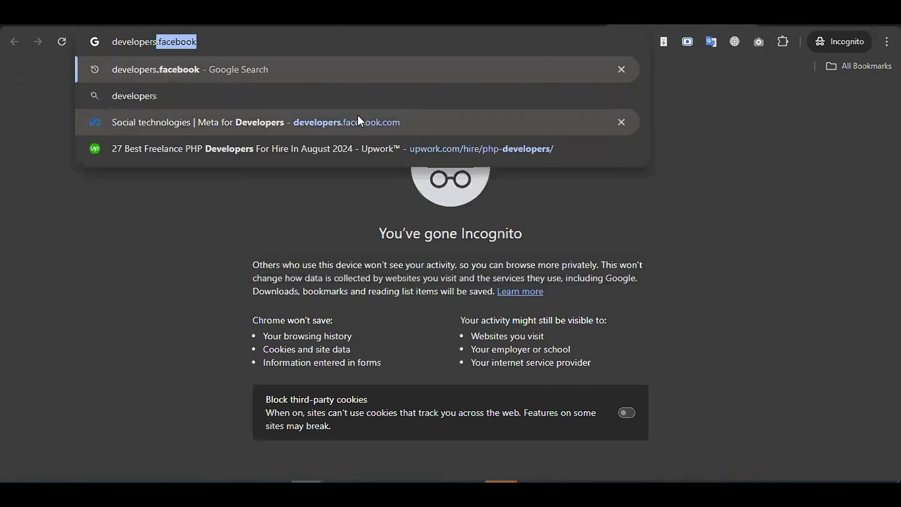
pyautogui.write('facebook.com')
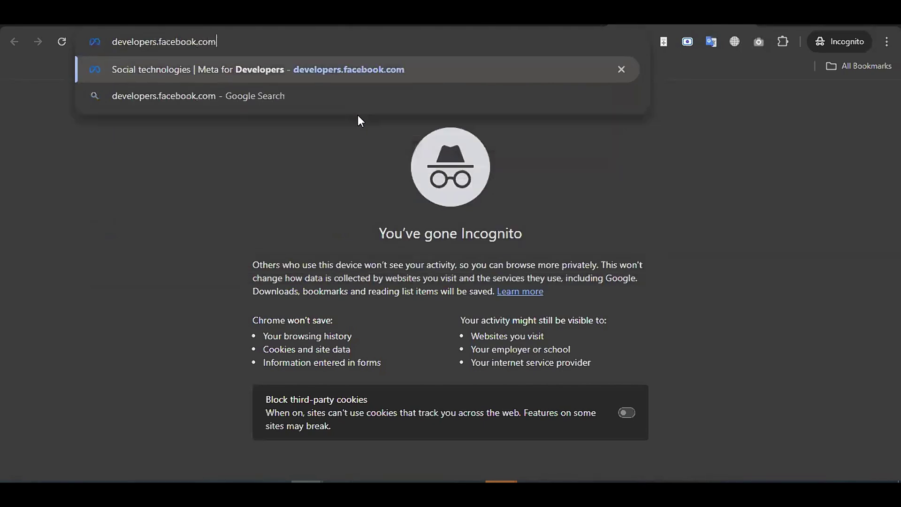
pyautogui.press('Return')
pyautogui.click(827, 85)
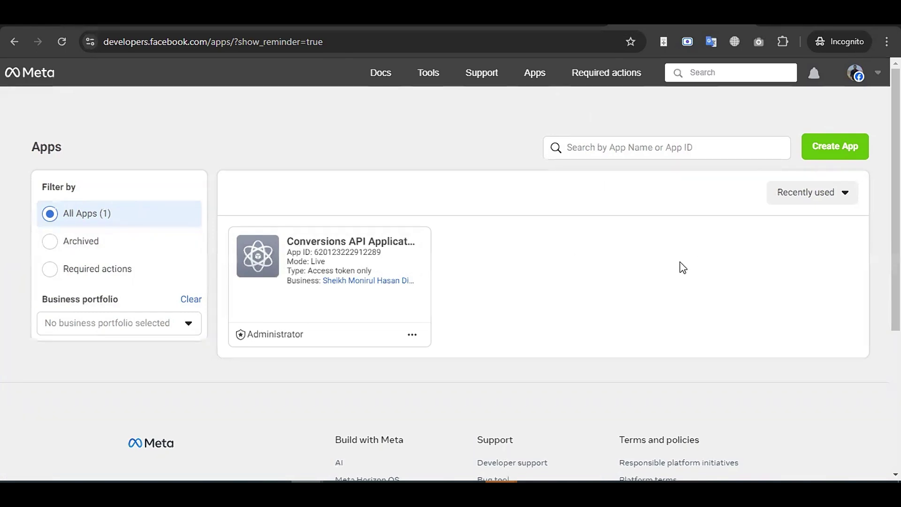
# - Start creating a new app and connect it to the SpaGreen Creative Business portfolio
pyautogui.click(833, 150)
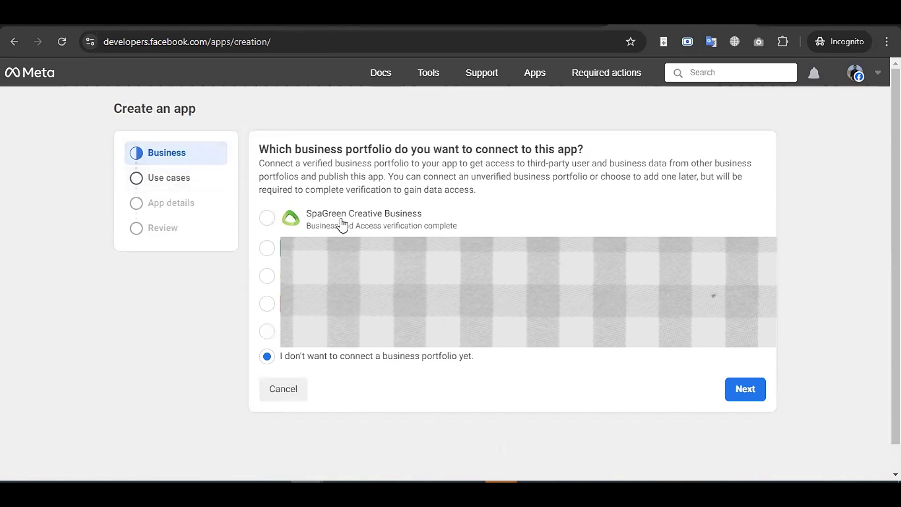
pyautogui.click(268, 219)
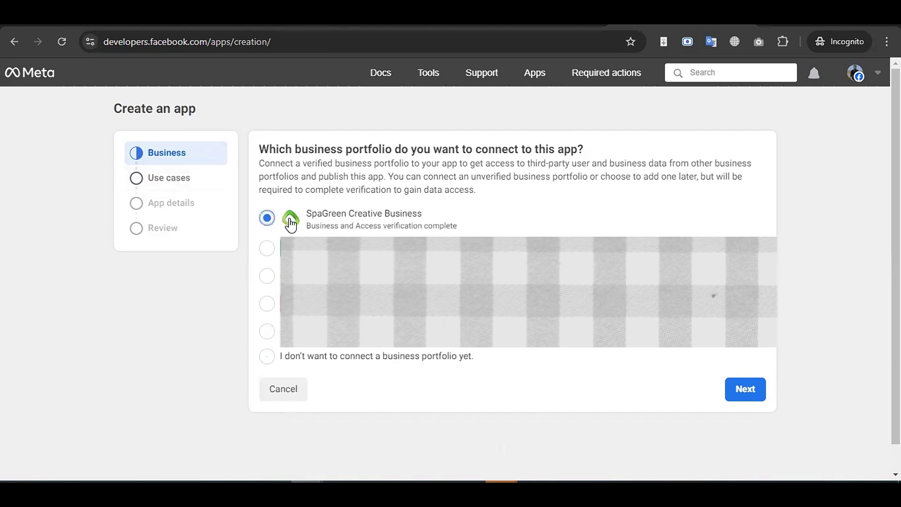
pyautogui.click(751, 396)
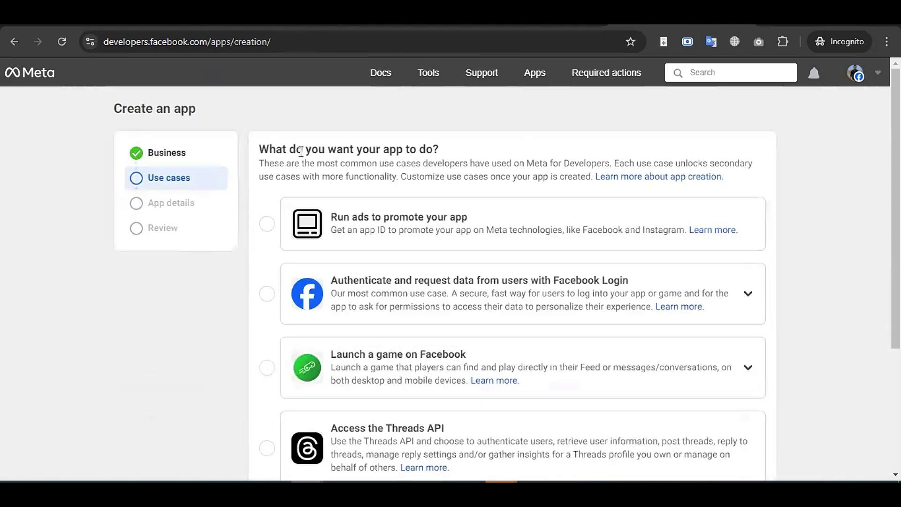
# - Choose Other as the app's use case and Business as its app type
pyautogui.scroll(-4, 469, 226)
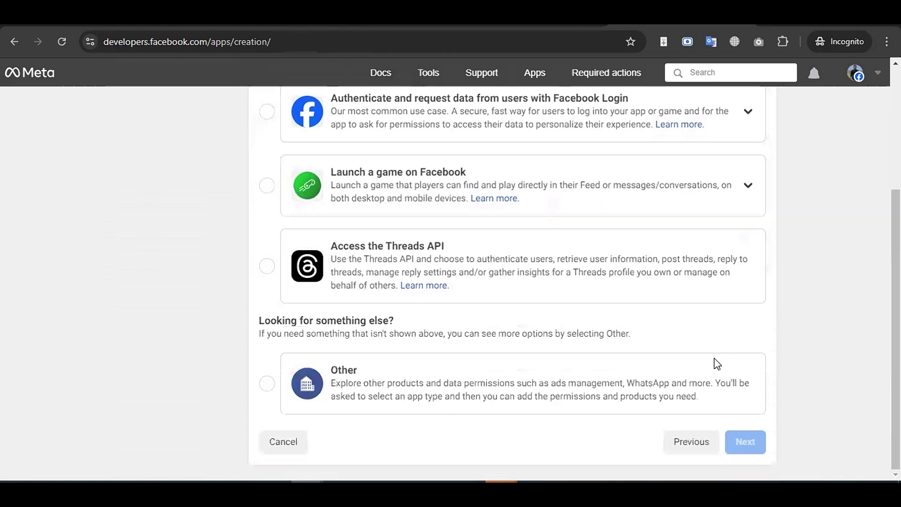
pyautogui.click(267, 384)
pyautogui.click(752, 443)
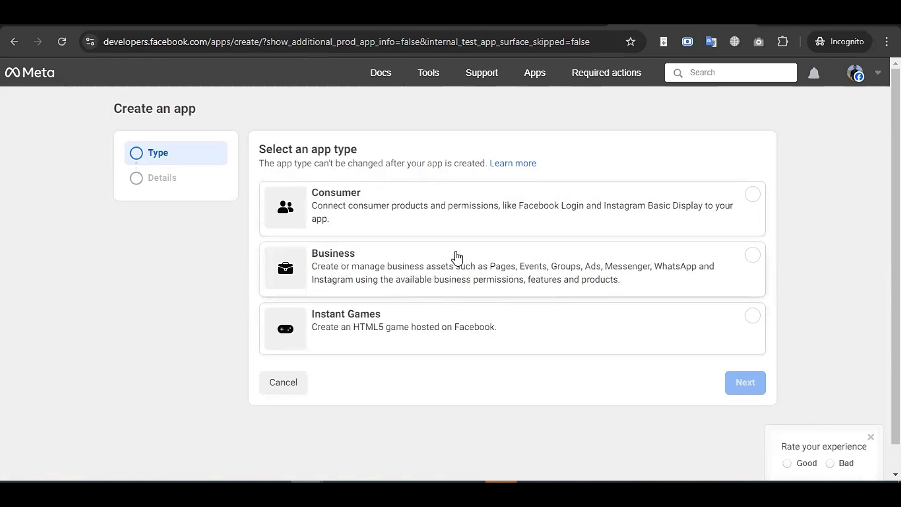
pyautogui.click(373, 264)
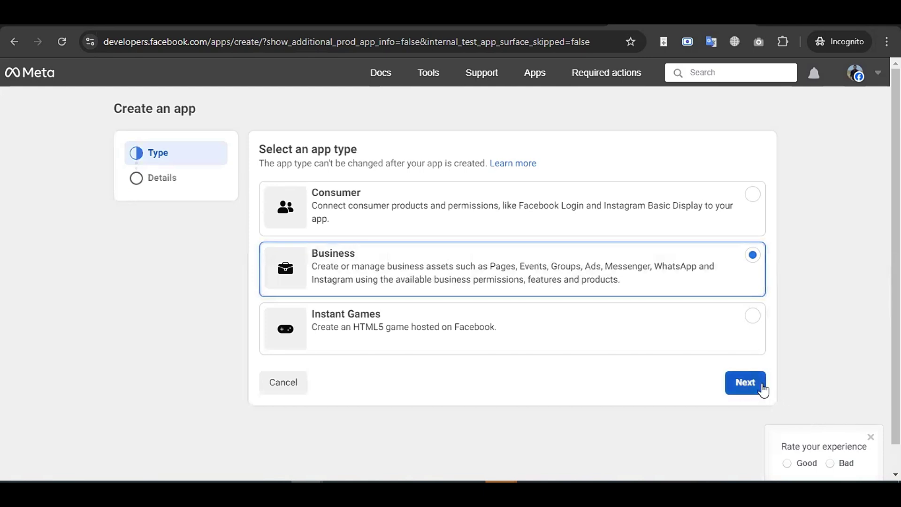
pyautogui.click(760, 388)
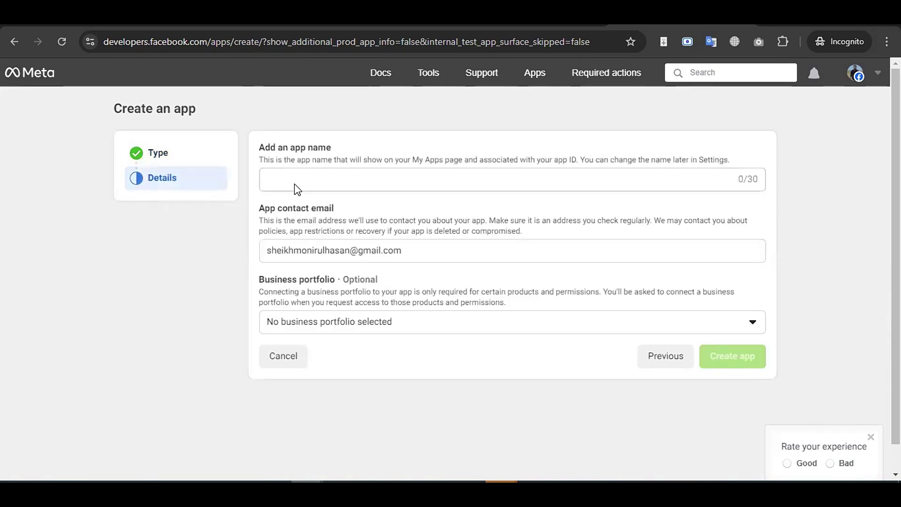
# - Name the new app "WhatsApp Demo Sign-up"
pyautogui.click(464, 176)
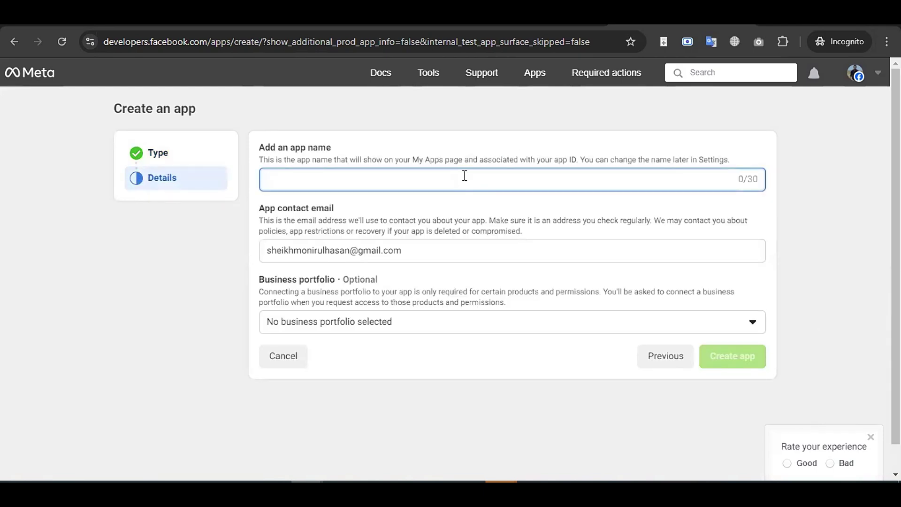
pyautogui.write('D')
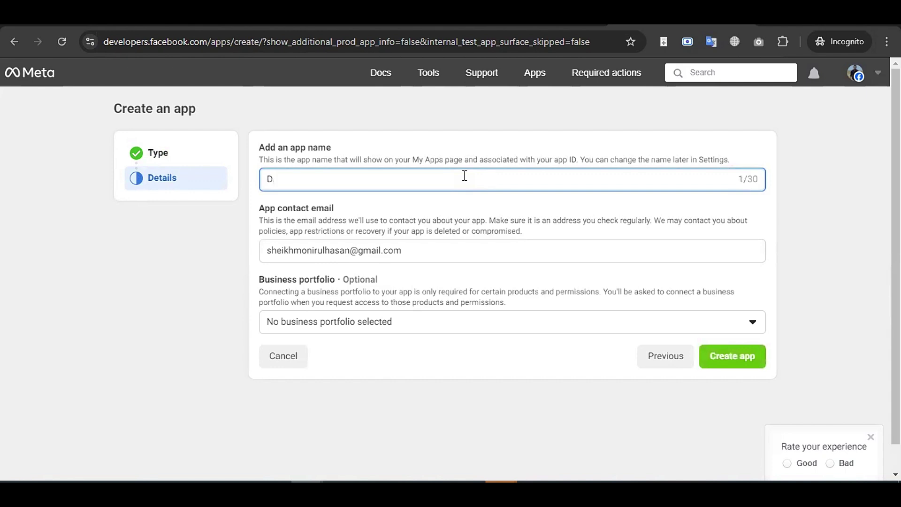
pyautogui.press('BackSpace')
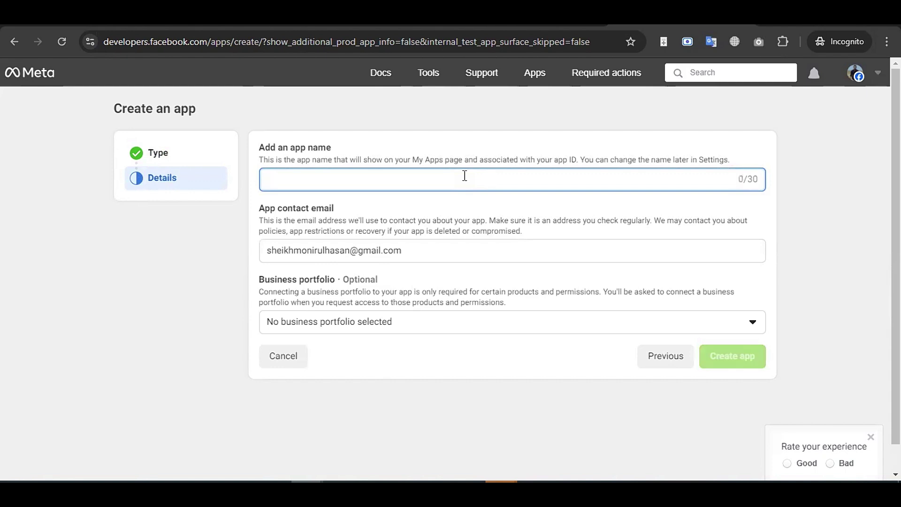
pyautogui.write('WhatsApp Demo Signup')
pyautogui.press('BackSpace')
pyautogui.press('BackSpace')
pyautogui.press('BackSpace')
pyautogui.write('n-up')
# - Replace the app contact email with the business address, assign the SpaGreen Creative Business portfolio and create the app
pyautogui.click(294, 246)
pyautogui.hotkey('ctrl', 'a')
pyautogui.hotkey('ctrl', 'v')
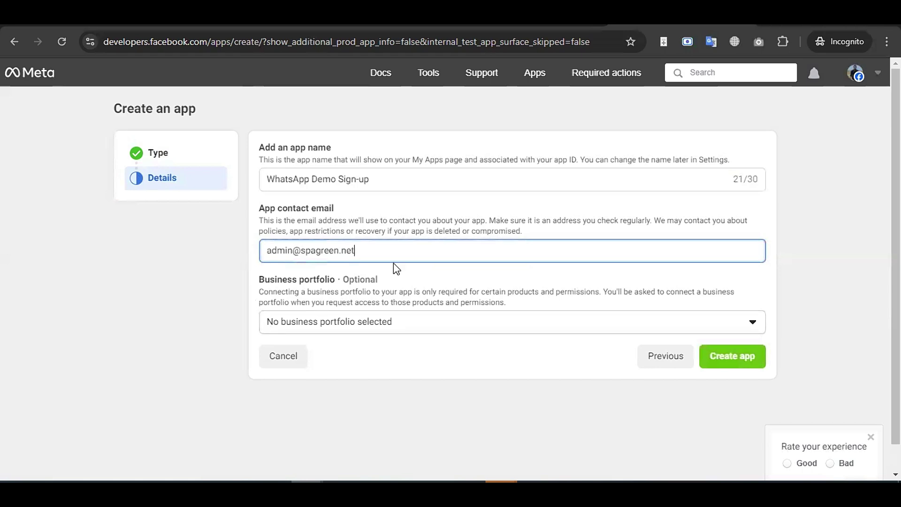
pyautogui.click(389, 330)
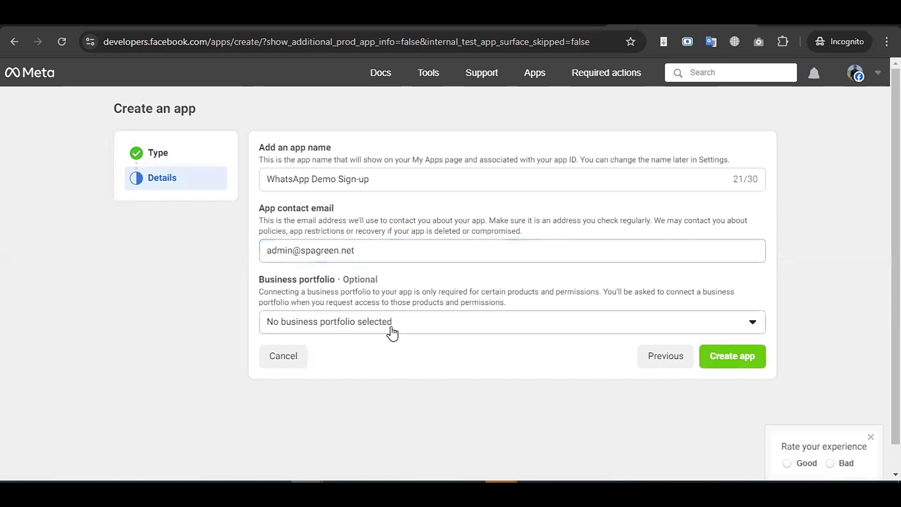
pyautogui.click(444, 298)
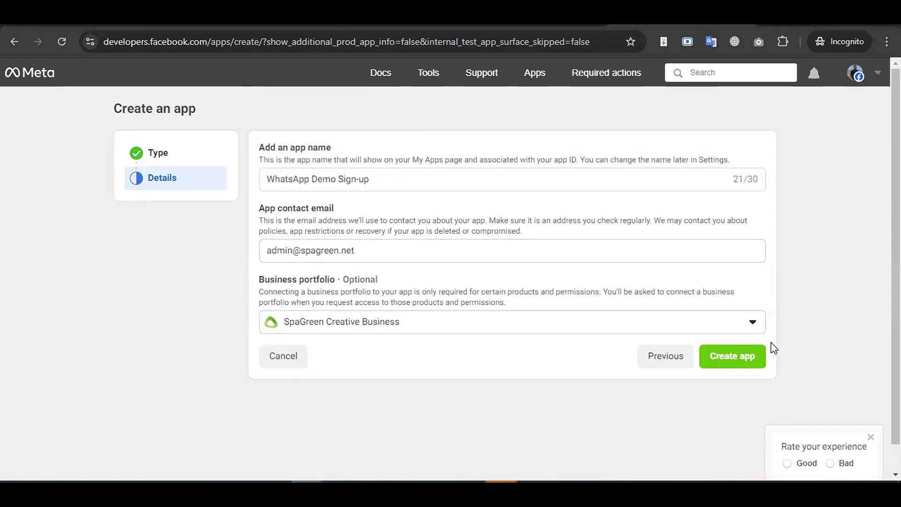
pyautogui.click(746, 369)
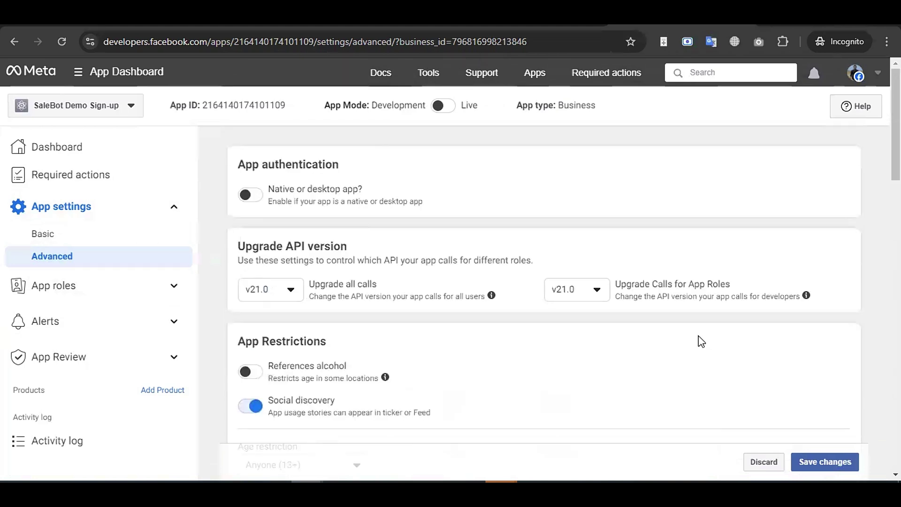
# - Open the new app's basic settings and begin editing its Privacy Policy URL
pyautogui.scroll(-5, 703, 333)
pyautogui.click(113, 241)
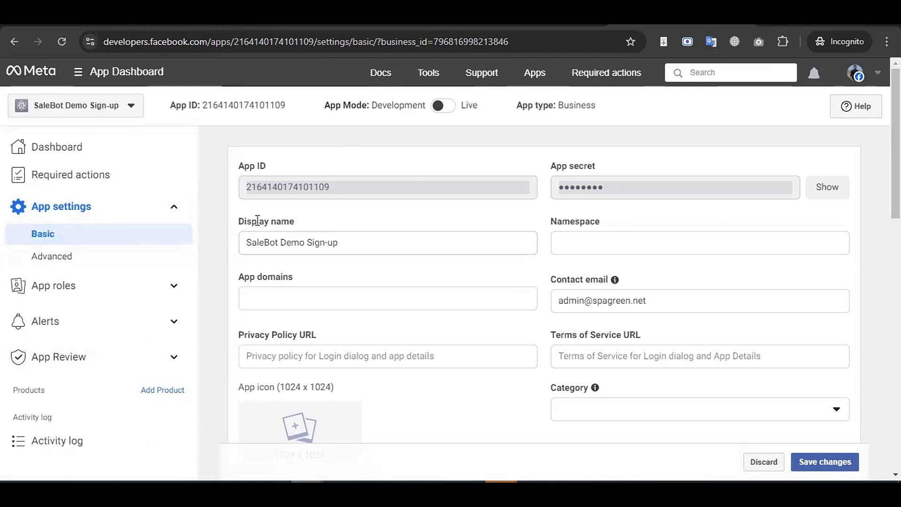
pyautogui.click(382, 243)
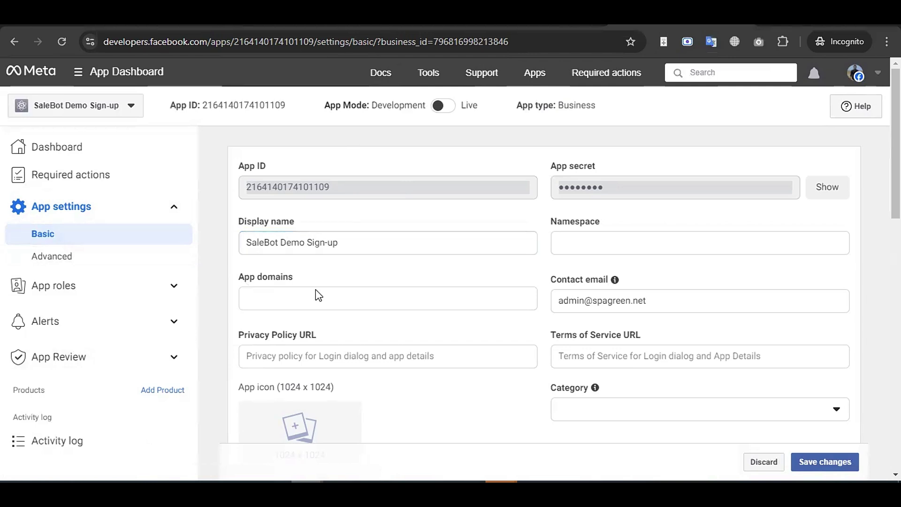
pyautogui.click(276, 298)
pyautogui.scroll(-1, 277, 296)
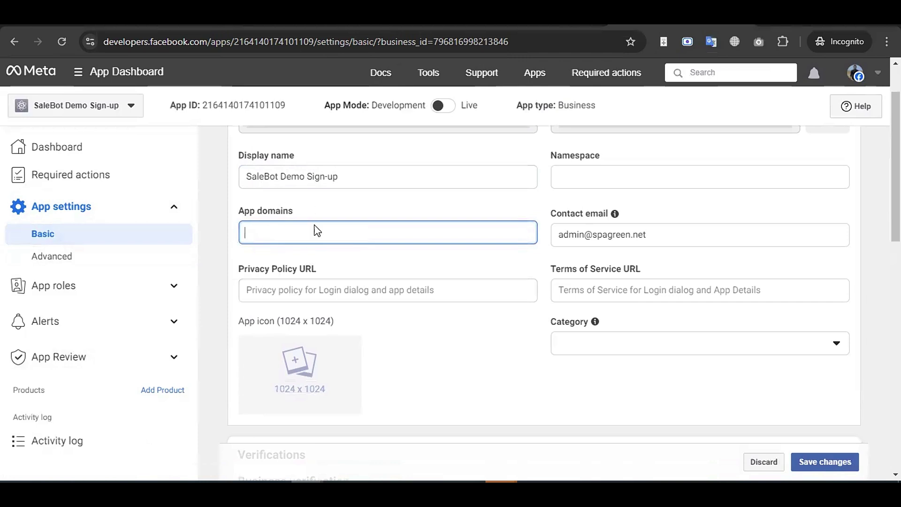
pyautogui.scroll(-1, 374, 265)
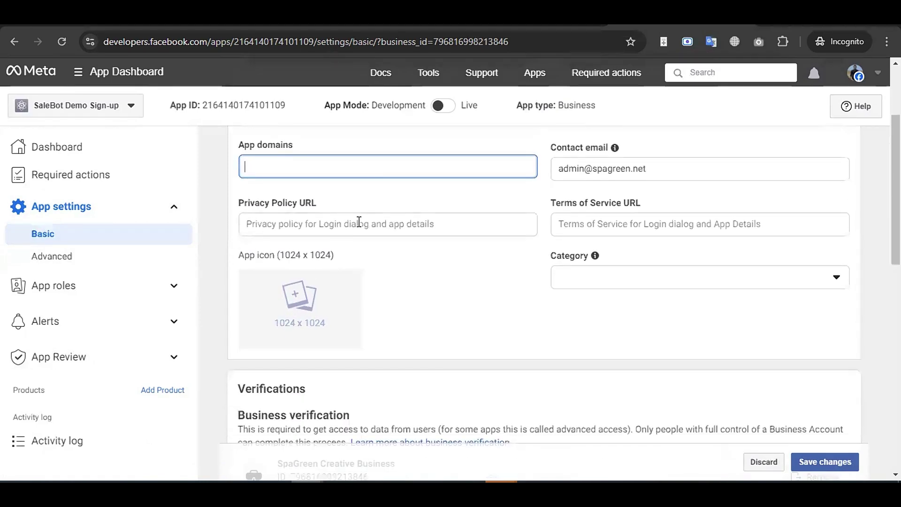
pyautogui.click(394, 221)
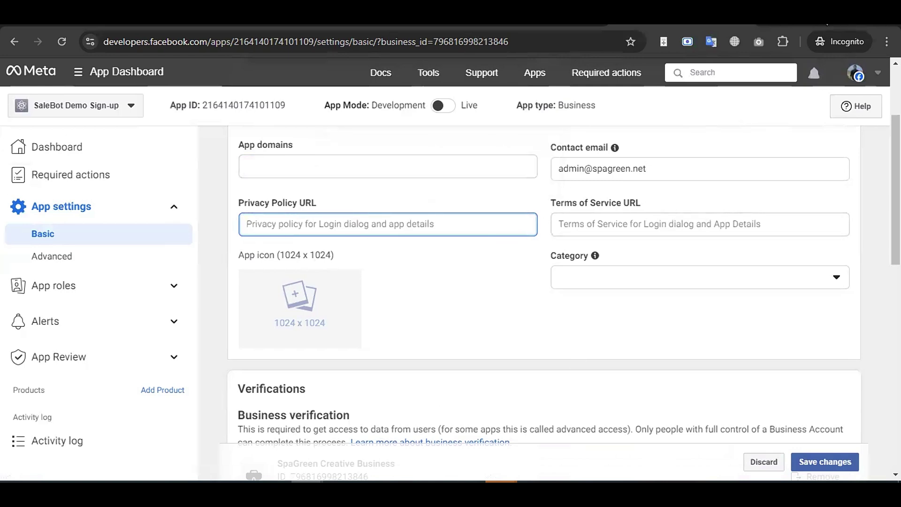
# - Switch to the SaleBot admin panel and examine the WhatsApp API Setup page for the privacy policy and terms links
pyautogui.hotkey('alt', 'Tab')
pyautogui.scroll(10, 94, 347)
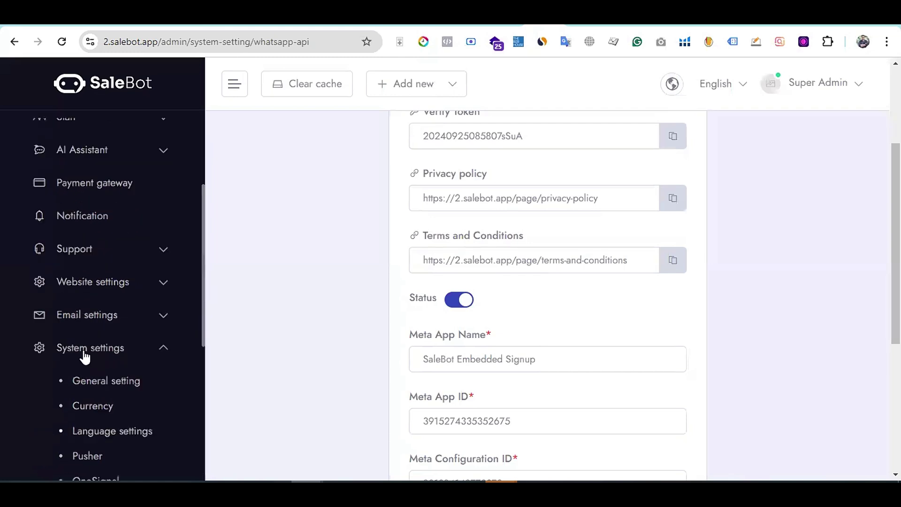
pyautogui.scroll(4, 71, 338)
pyautogui.scroll(-9, 649, 293)
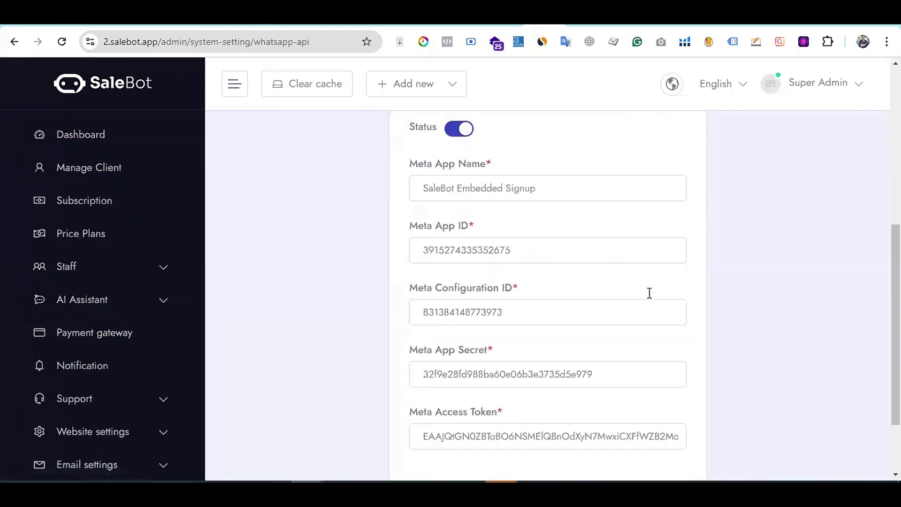
pyautogui.scroll(8, 511, 290)
pyautogui.scroll(-1, 514, 285)
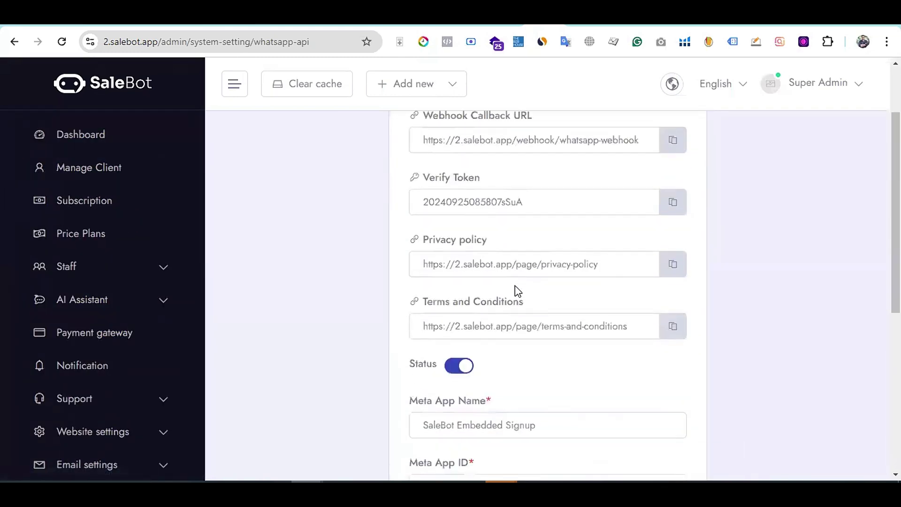
pyautogui.scroll(-7, 84, 399)
pyautogui.scroll(-3, 94, 398)
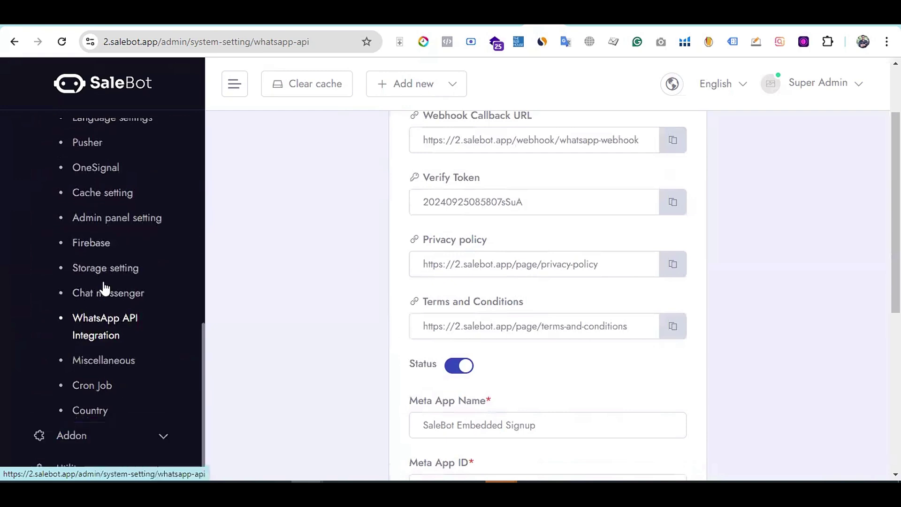
pyautogui.scroll(6, 113, 329)
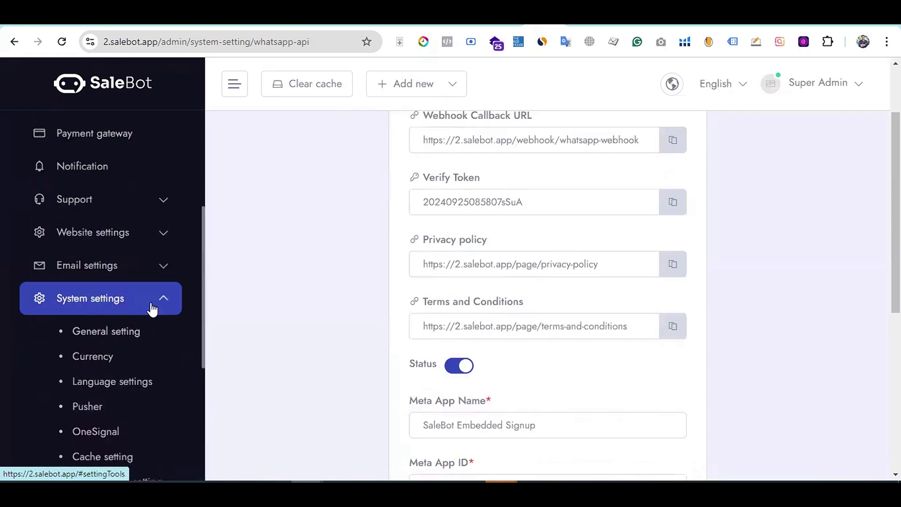
pyautogui.scroll(-6, 164, 308)
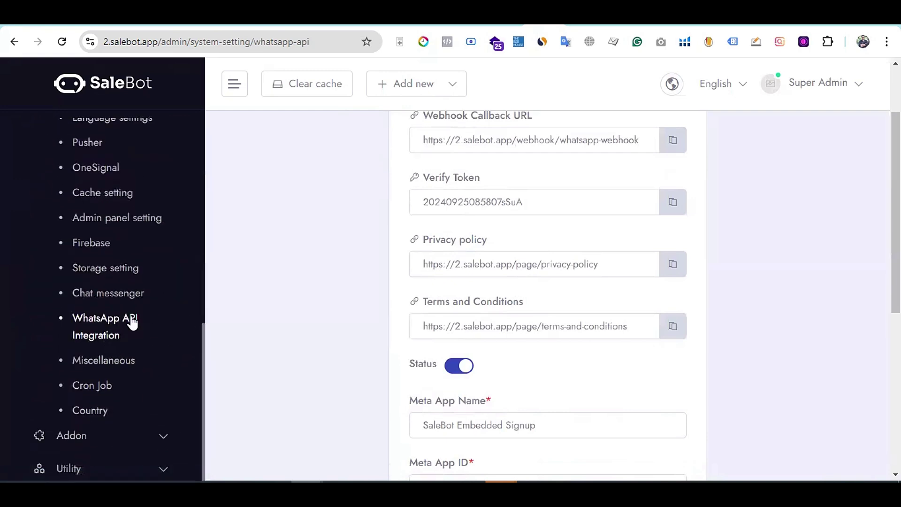
pyautogui.scroll(2, 428, 261)
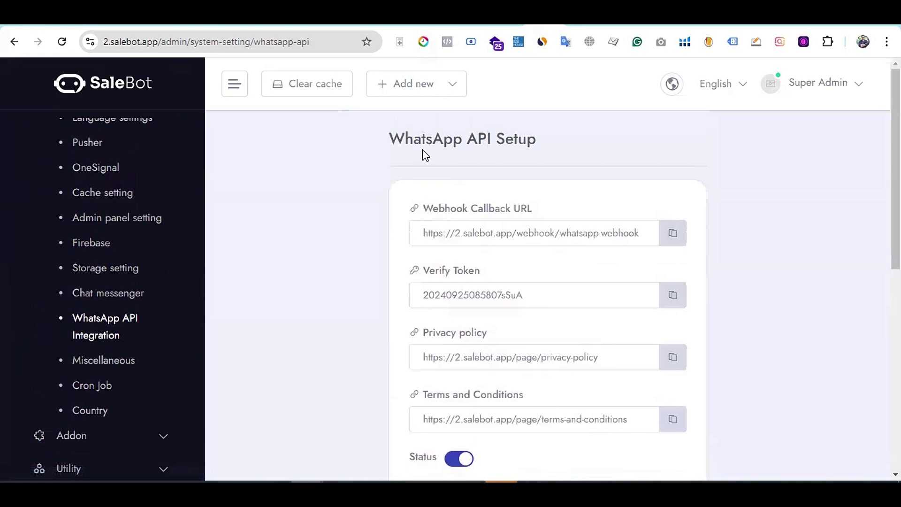
pyautogui.scroll(-1, 530, 269)
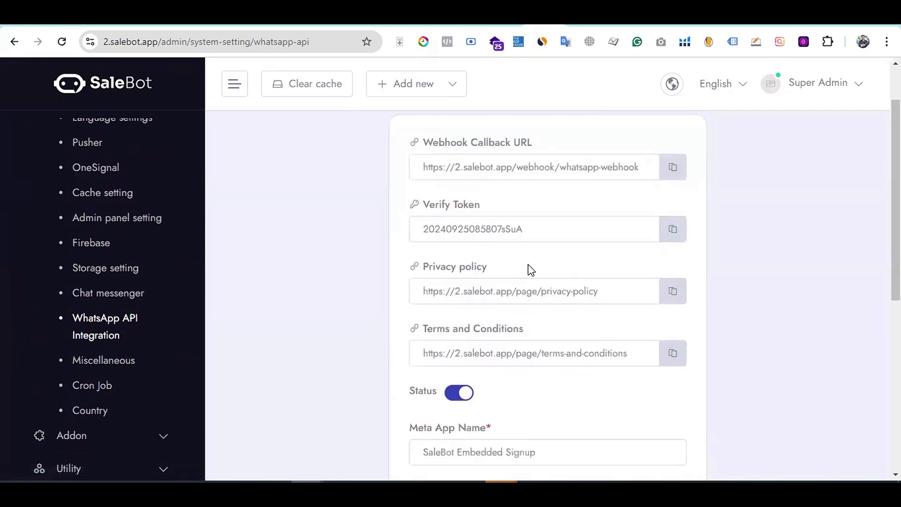
pyautogui.scroll(-1, 527, 267)
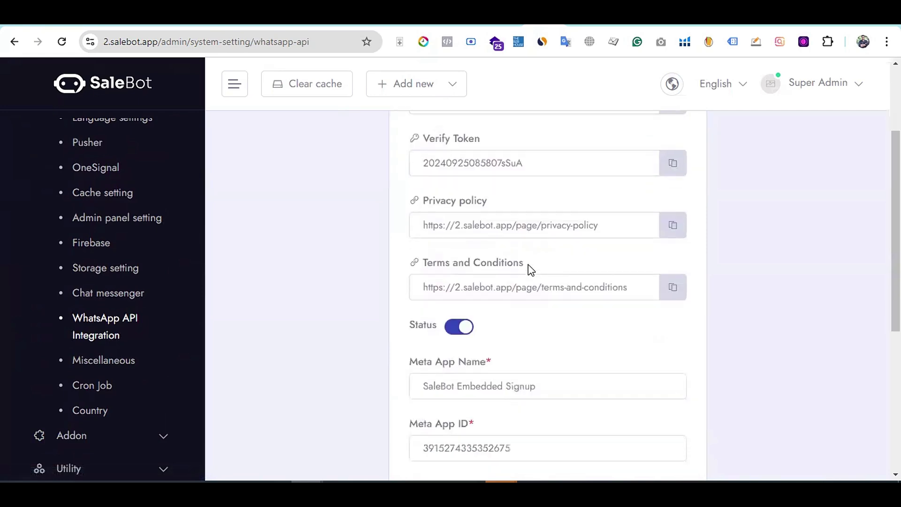
pyautogui.click(673, 226)
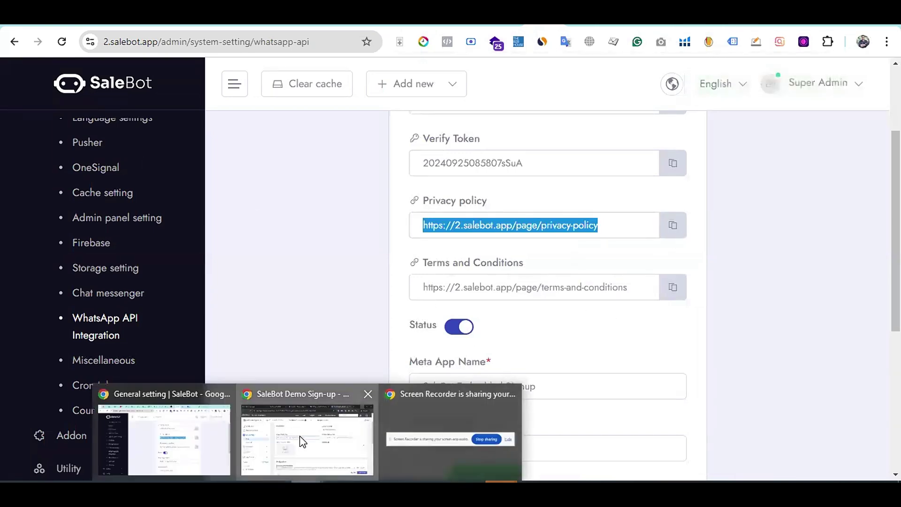
pyautogui.click(300, 439)
pyautogui.click(328, 227)
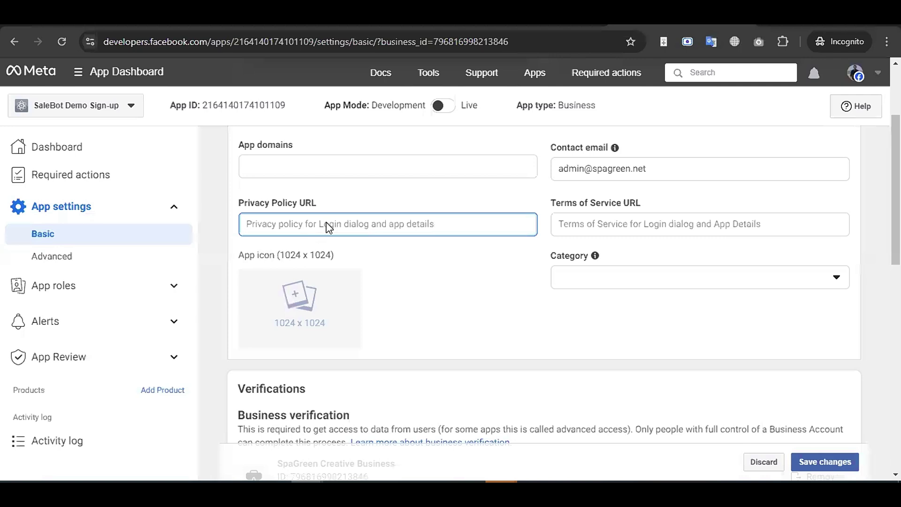
pyautogui.hotkey('ctrl', 'v')
pyautogui.click(388, 188)
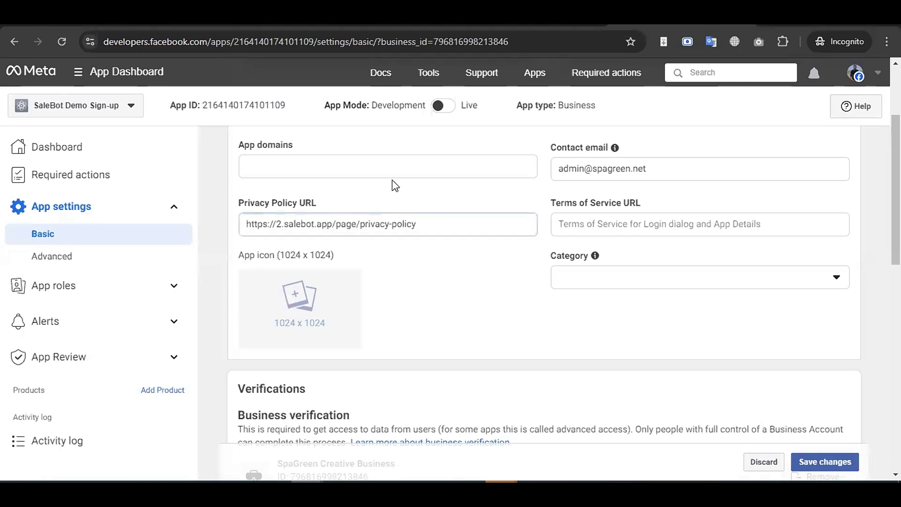
pyautogui.click(672, 287)
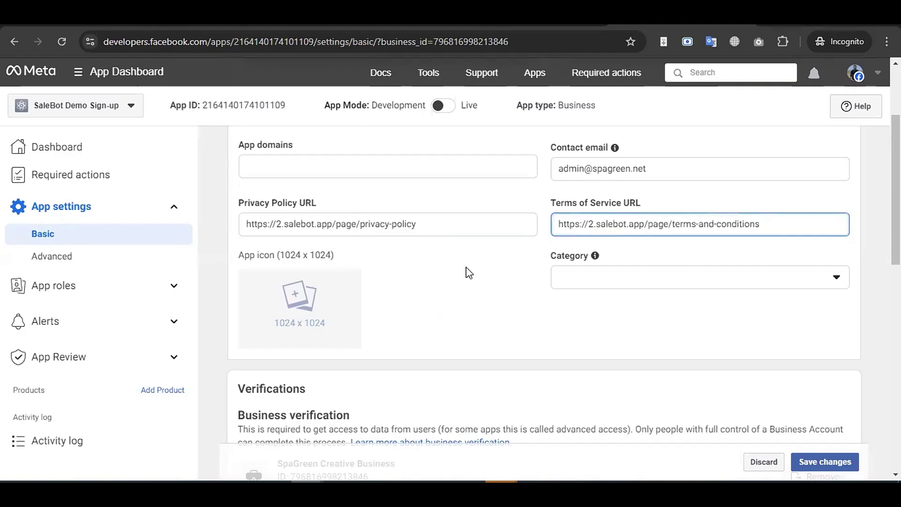
pyautogui.scroll(3, 478, 264)
pyautogui.scroll(-1, 423, 305)
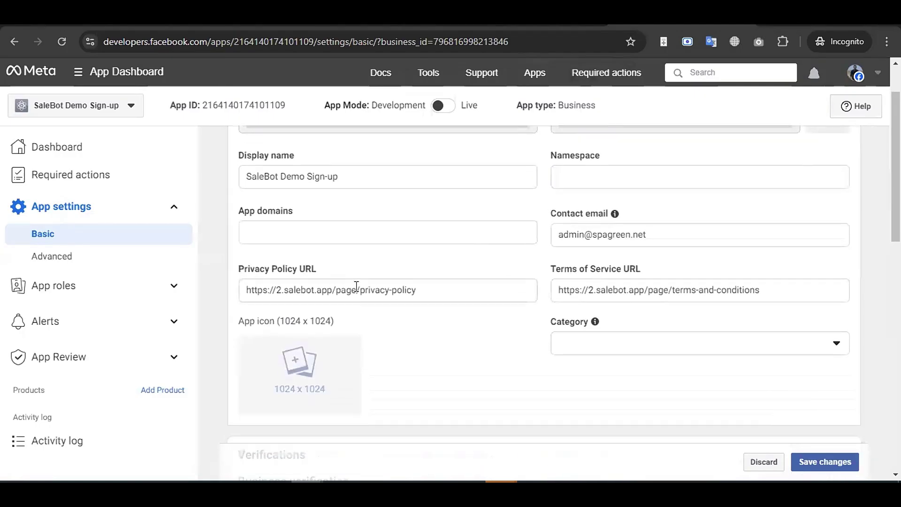
pyautogui.scroll(-8, 751, 319)
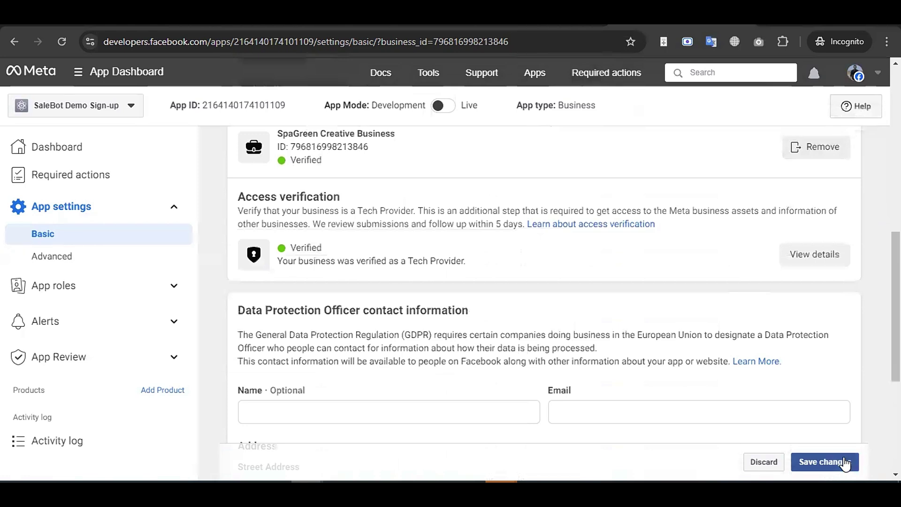
pyautogui.click(837, 461)
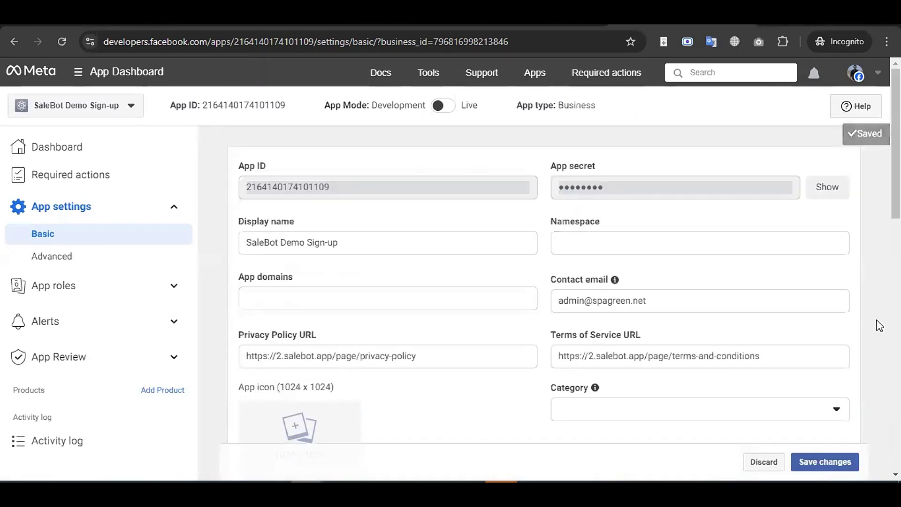
# - Add the Facebook Login for Business product to the app from its dashboard
pyautogui.click(61, 146)
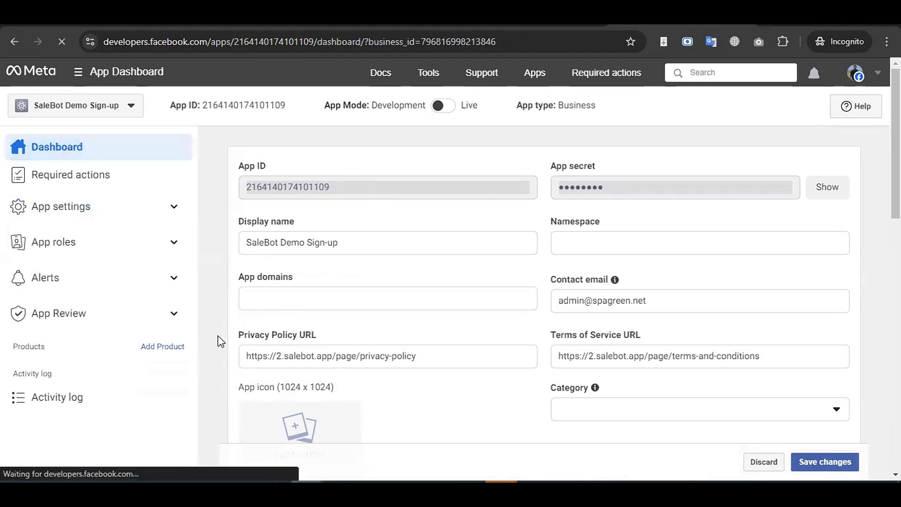
pyautogui.click(108, 217)
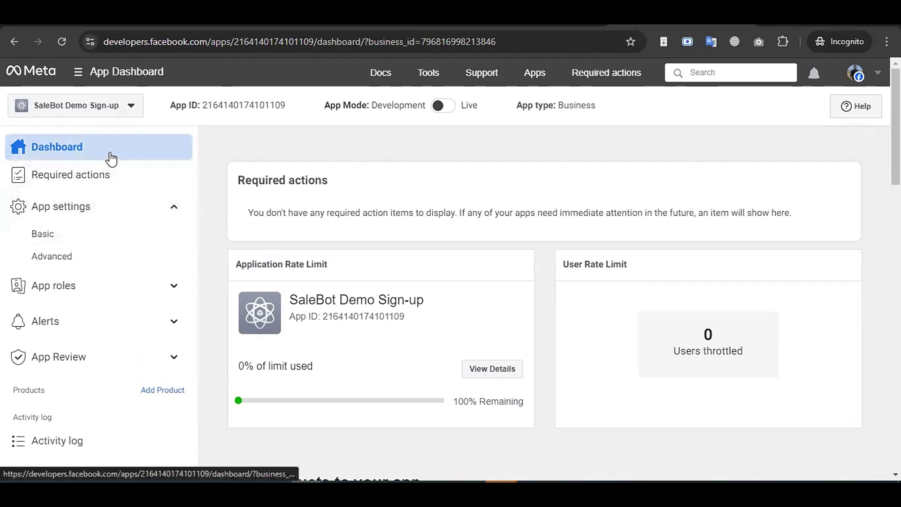
pyautogui.scroll(-7, 484, 283)
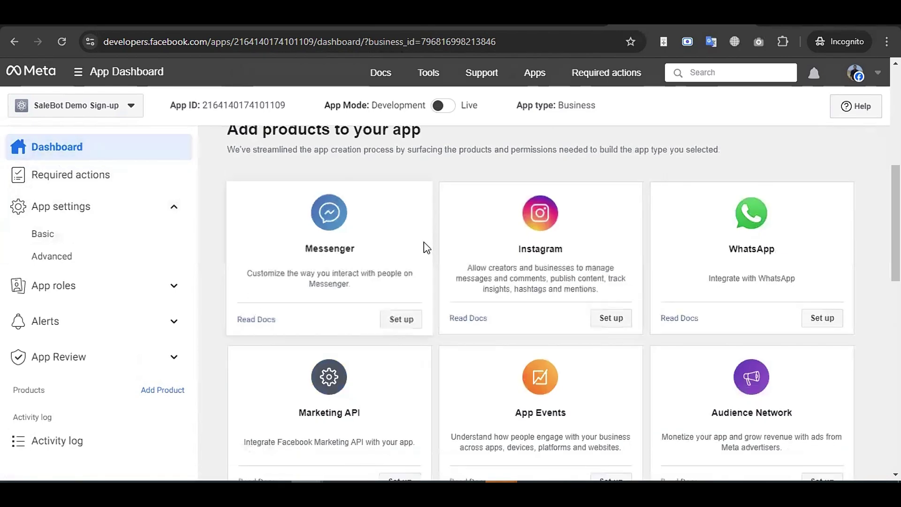
pyautogui.scroll(-10, 426, 247)
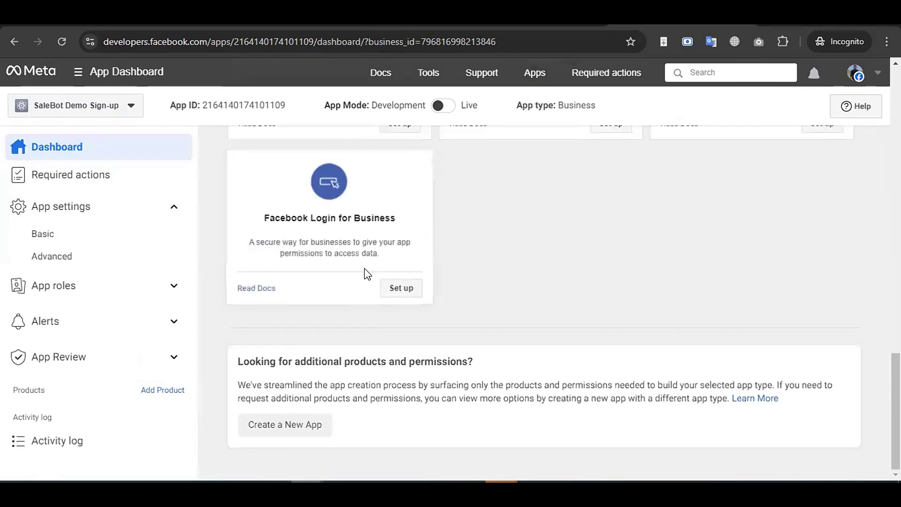
pyautogui.scroll(1, 350, 245)
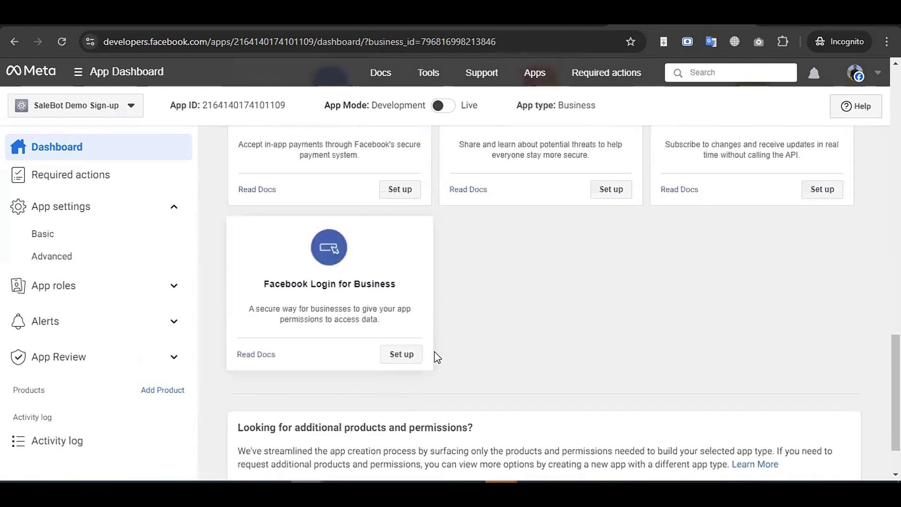
pyautogui.click(395, 361)
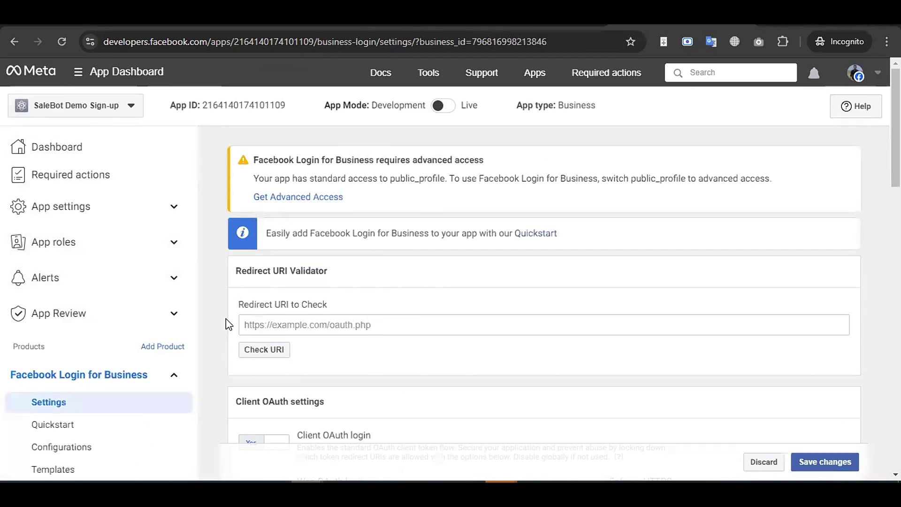
# - Follow the advanced access notice to the app's permissions and features and search them for "Pub"
pyautogui.click(301, 201)
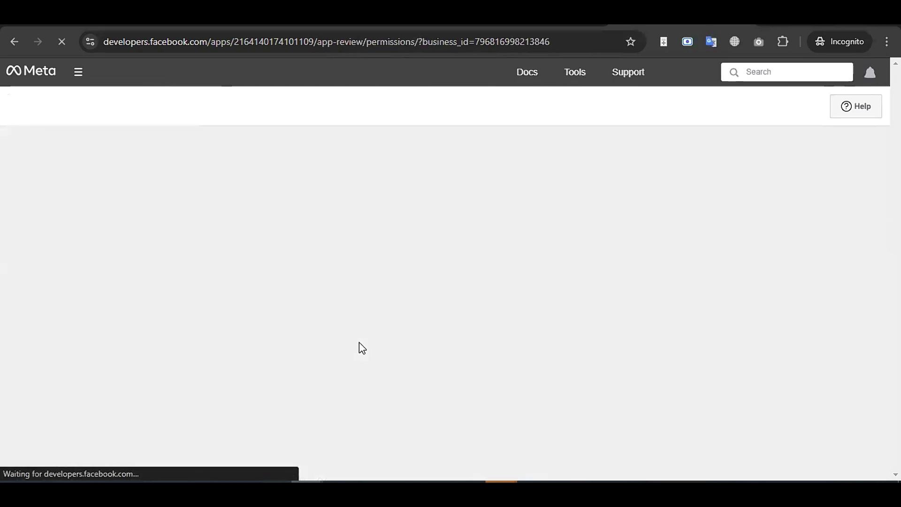
pyautogui.click(397, 226)
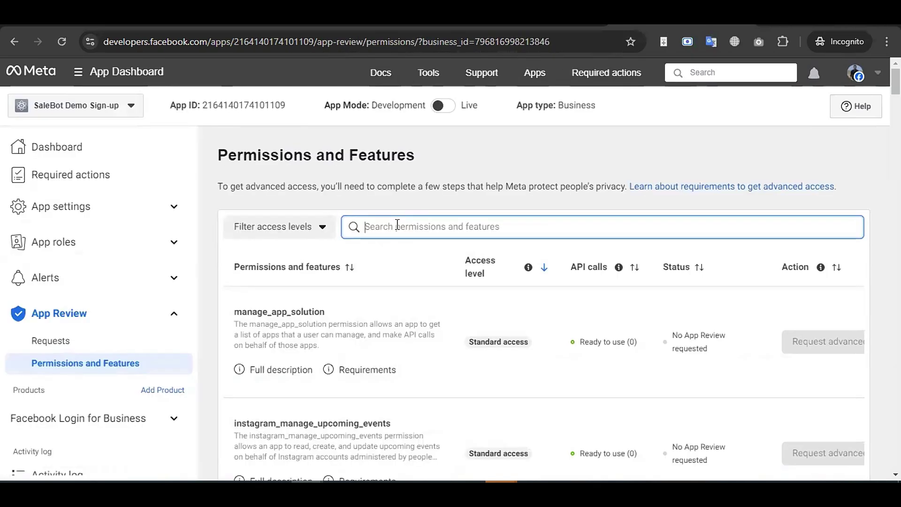
pyautogui.write('Pub')
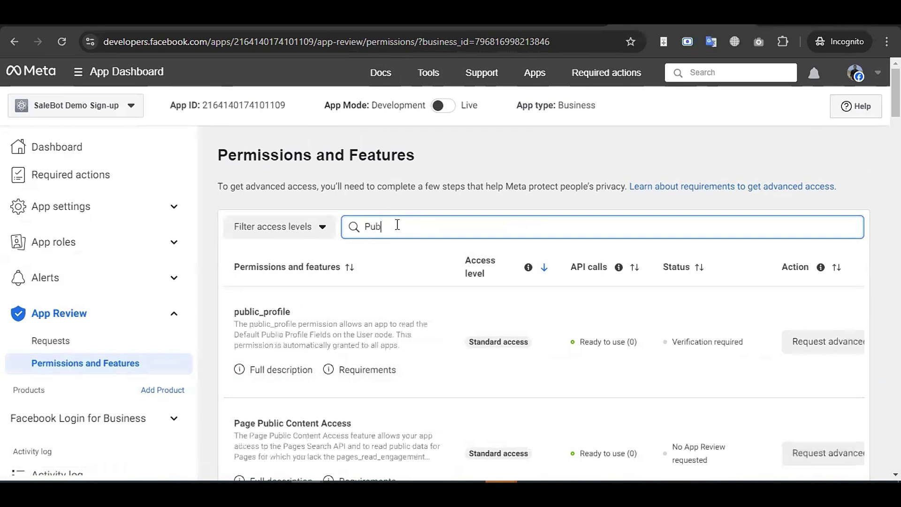
pyautogui.click(318, 316)
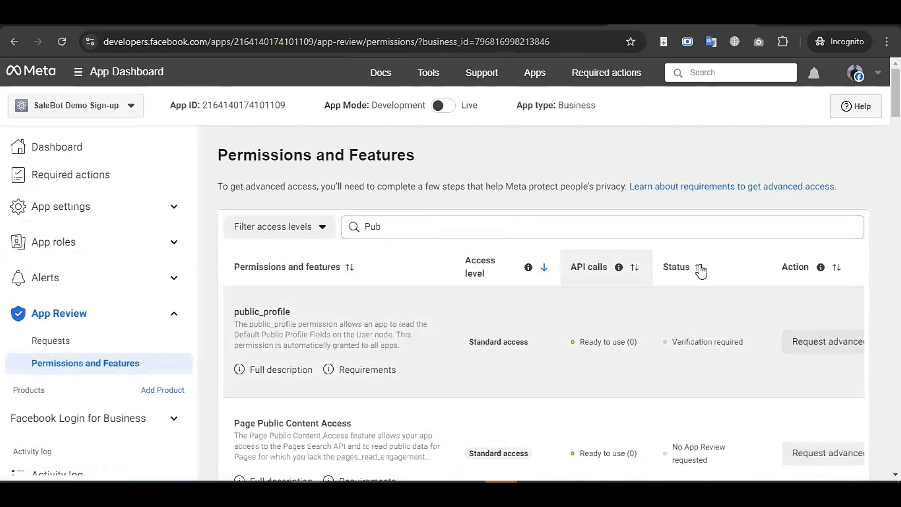
# - Request advanced access for public_profile and confirm the agreement to its allowed data usage
pyautogui.click(800, 341)
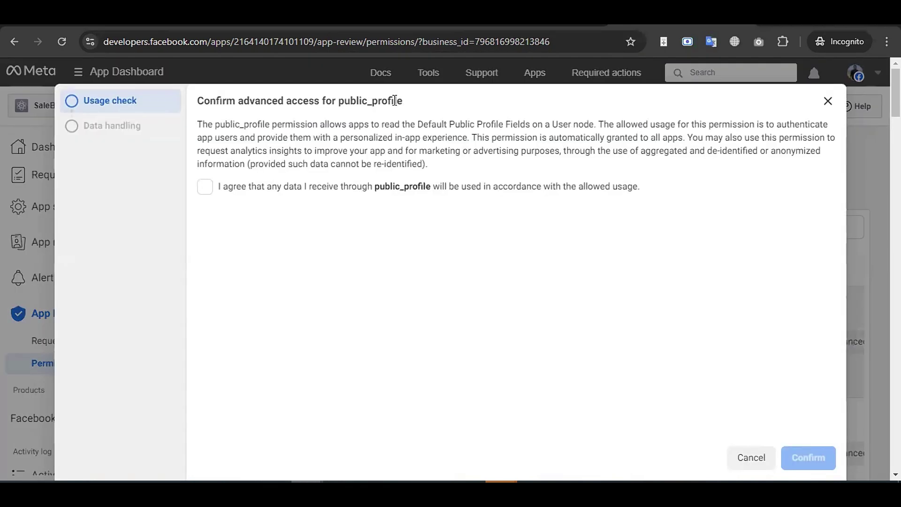
pyautogui.click(208, 192)
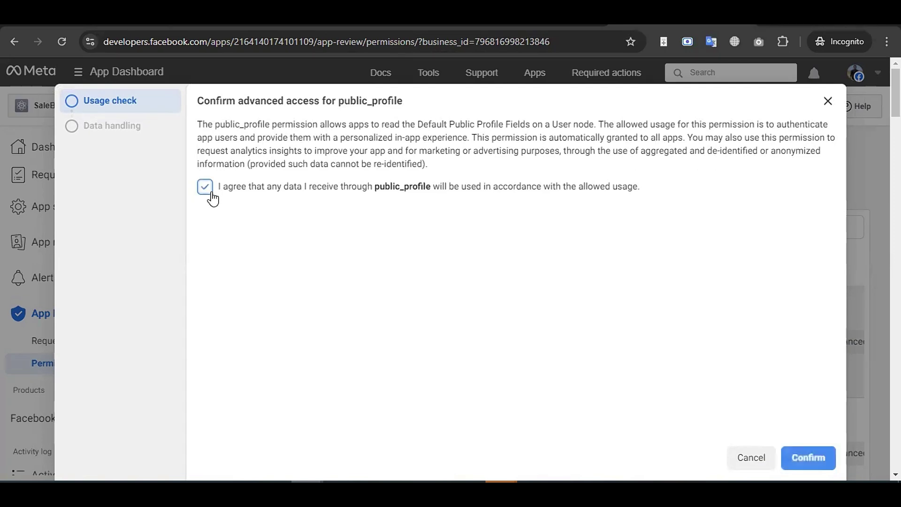
pyautogui.click(803, 458)
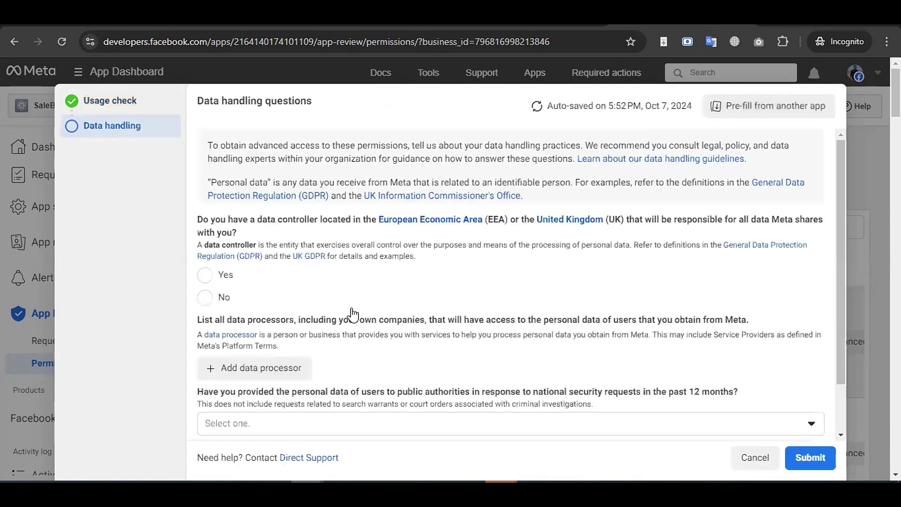
# - Declare no EEA or UK data controller and add SaleBot as data processor for IT solutions and services and Other, processing in Bangladesh
pyautogui.click(210, 297)
pyautogui.scroll(-1, 319, 329)
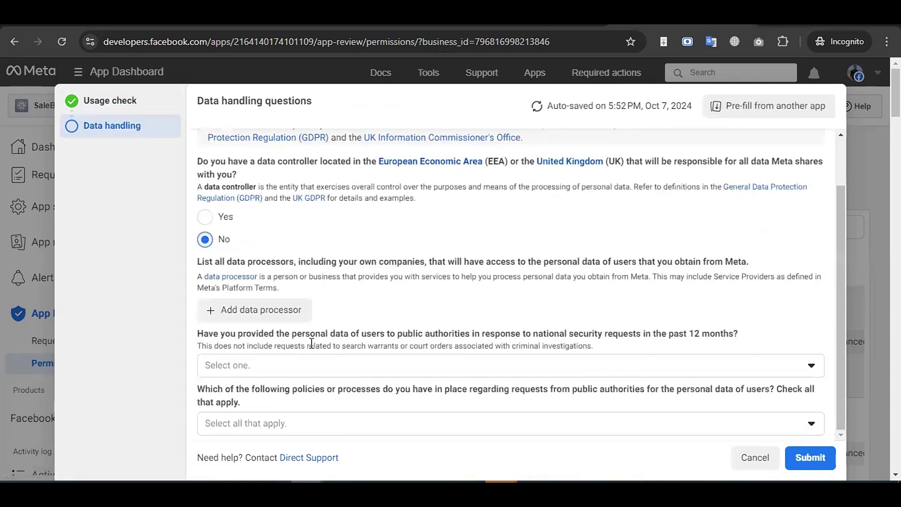
pyautogui.click(235, 323)
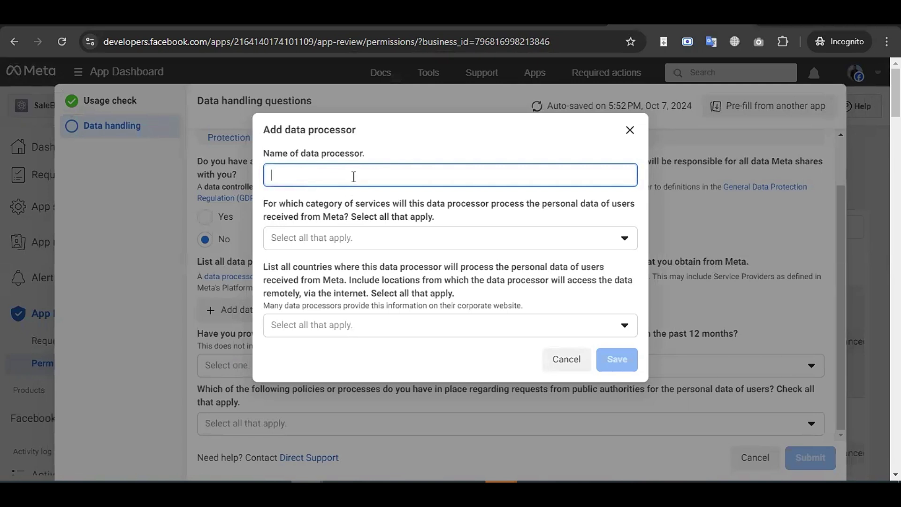
pyautogui.write('SaleBot')
pyautogui.click(342, 238)
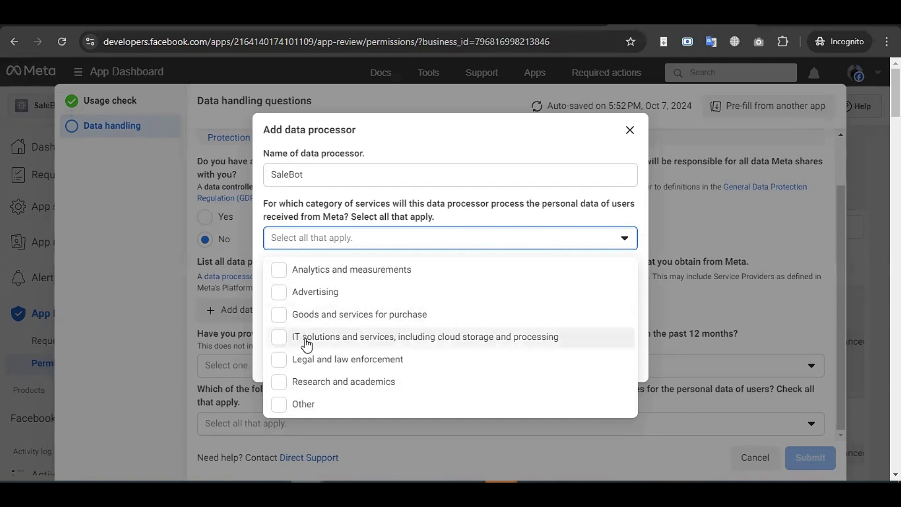
pyautogui.click(329, 340)
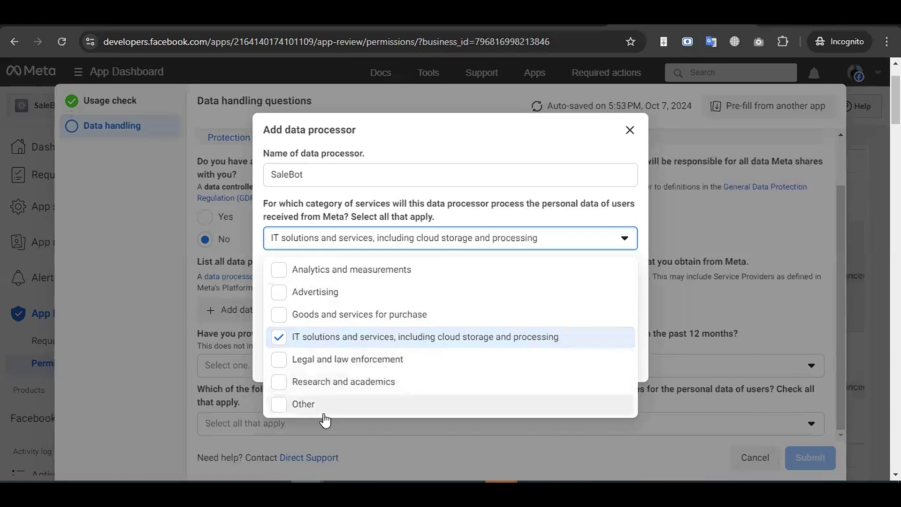
pyautogui.click(288, 405)
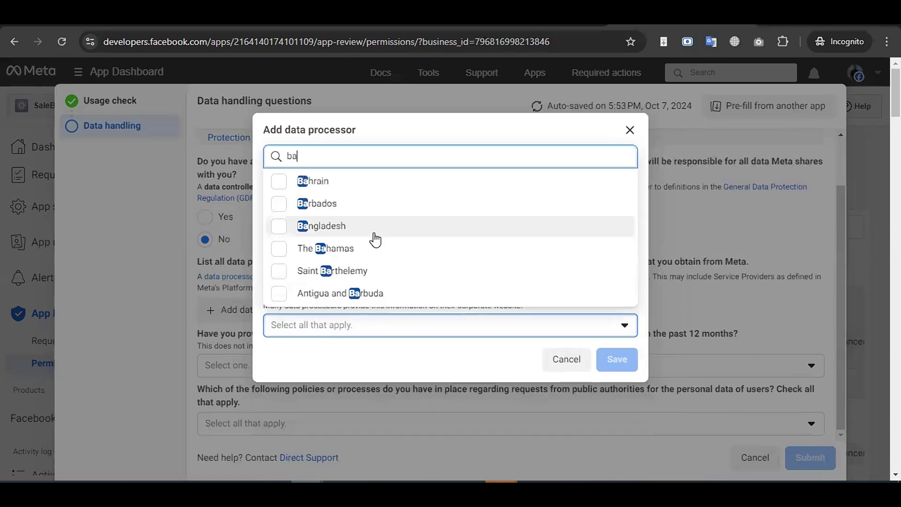
pyautogui.write('ngl')
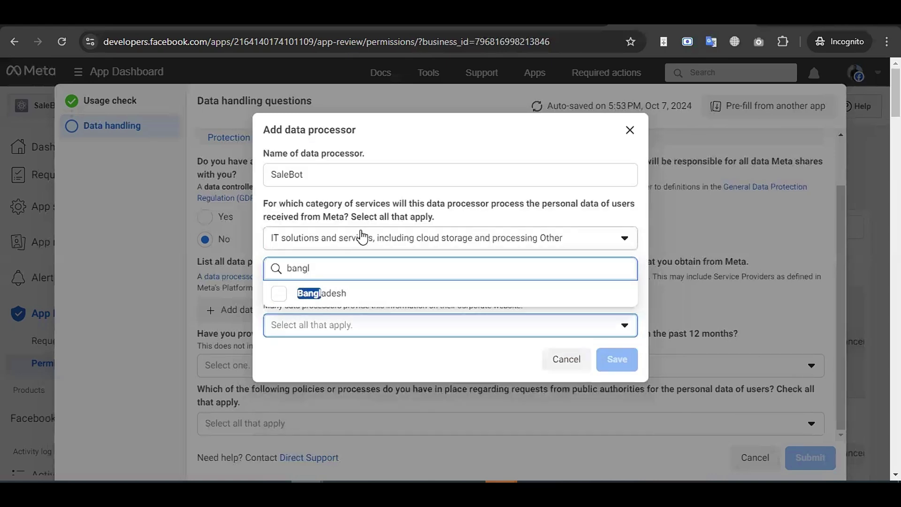
pyautogui.click(332, 294)
pyautogui.click(616, 359)
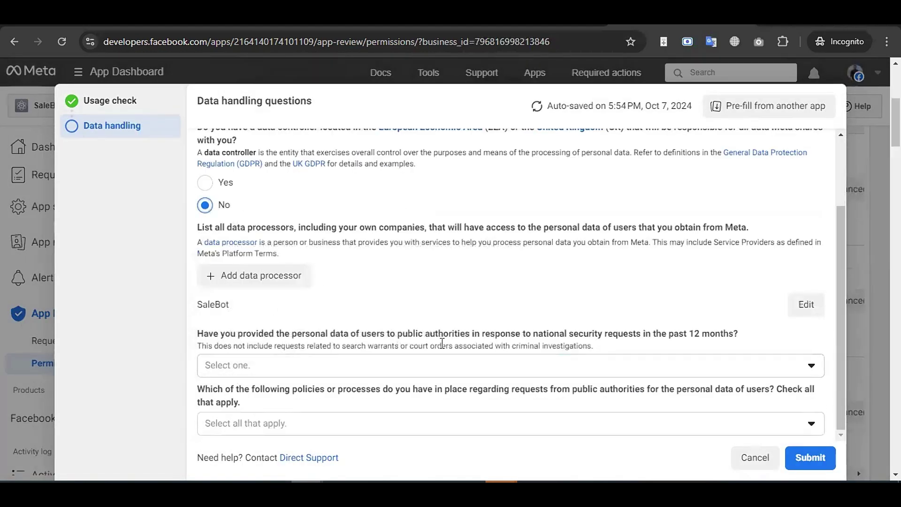
# - Answer No on national security data requests and None of the above on public authority policies, and submit the data handling form
pyautogui.click(374, 371)
pyautogui.click(241, 222)
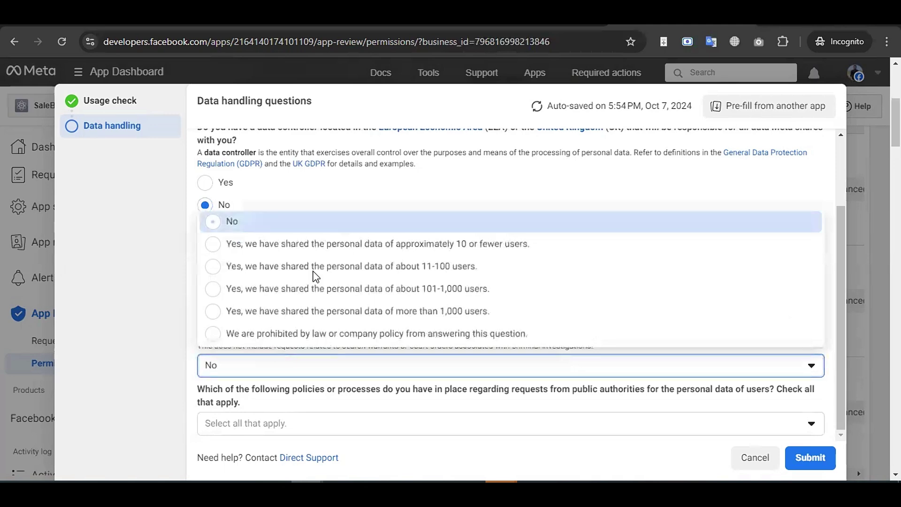
pyautogui.click(275, 423)
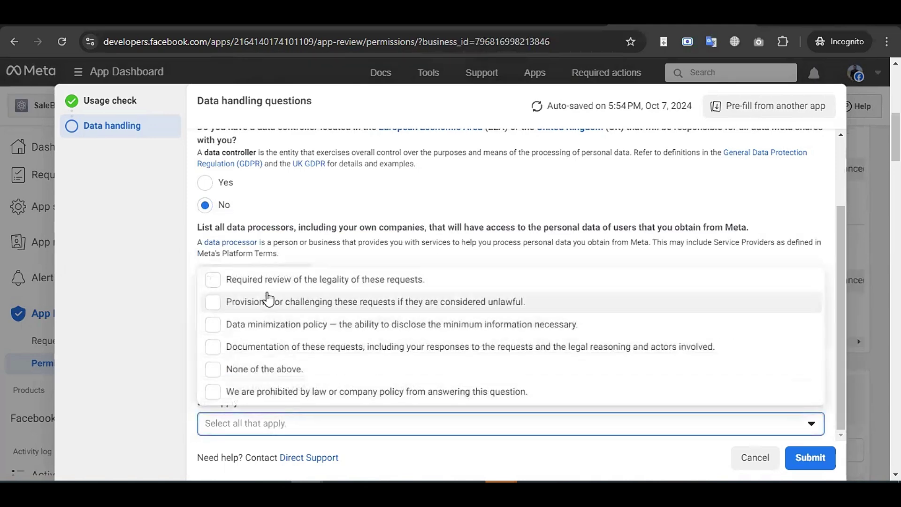
pyautogui.click(279, 371)
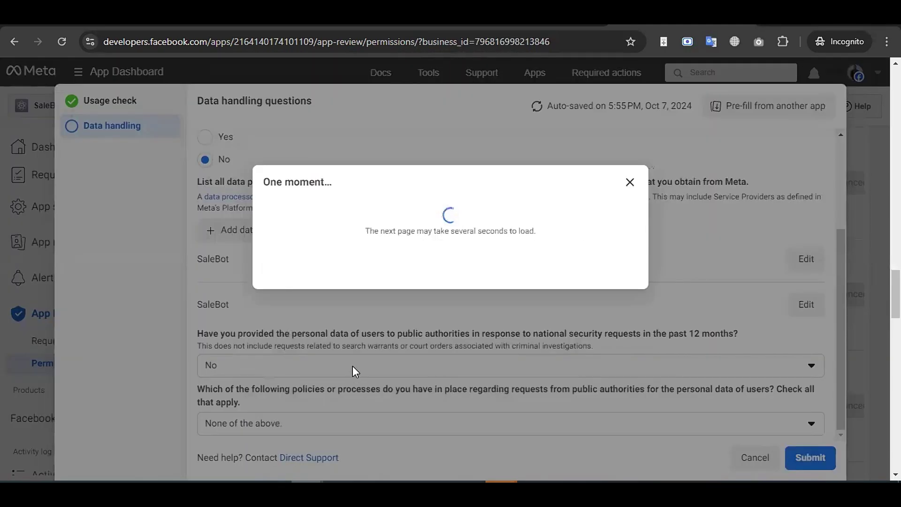
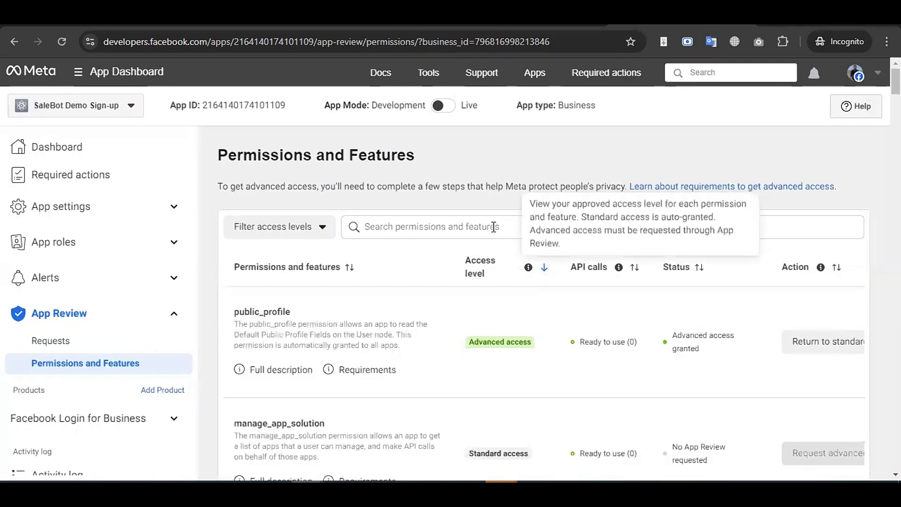
# - Search the permissions for "email", request advanced access for it and confirm the agreement to its allowed data usage
pyautogui.click(494, 227)
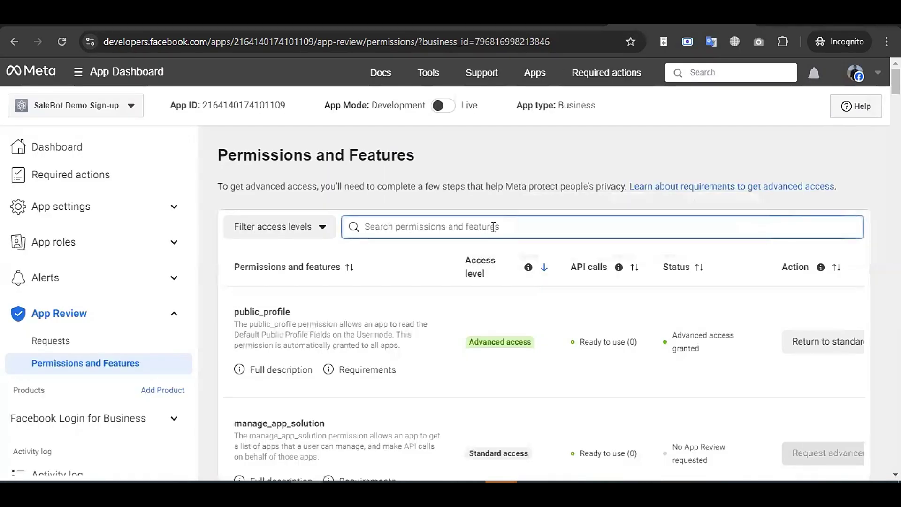
pyautogui.write('email')
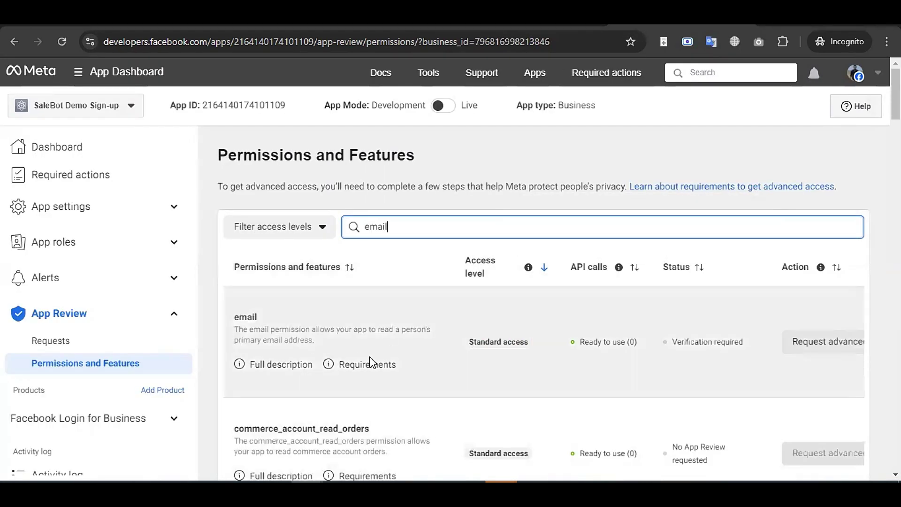
pyautogui.moveTo(805, 334)
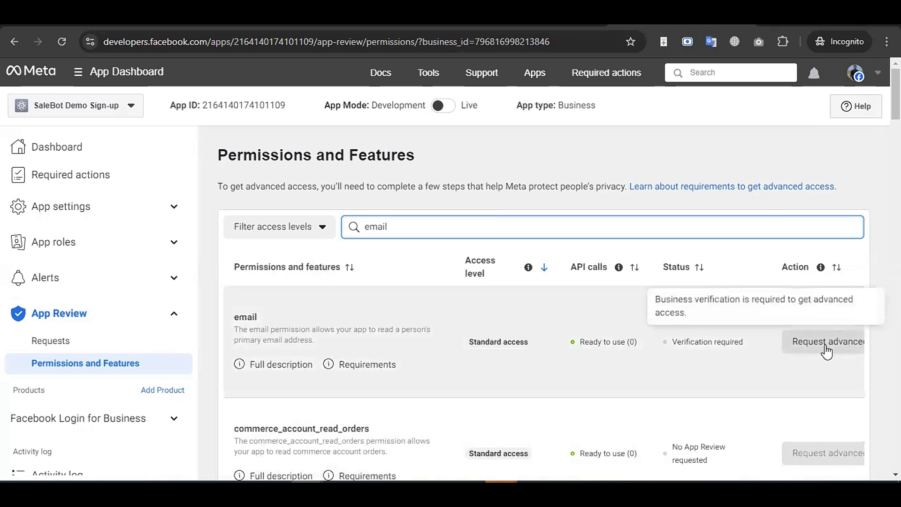
pyautogui.click(820, 349)
pyautogui.click(821, 349)
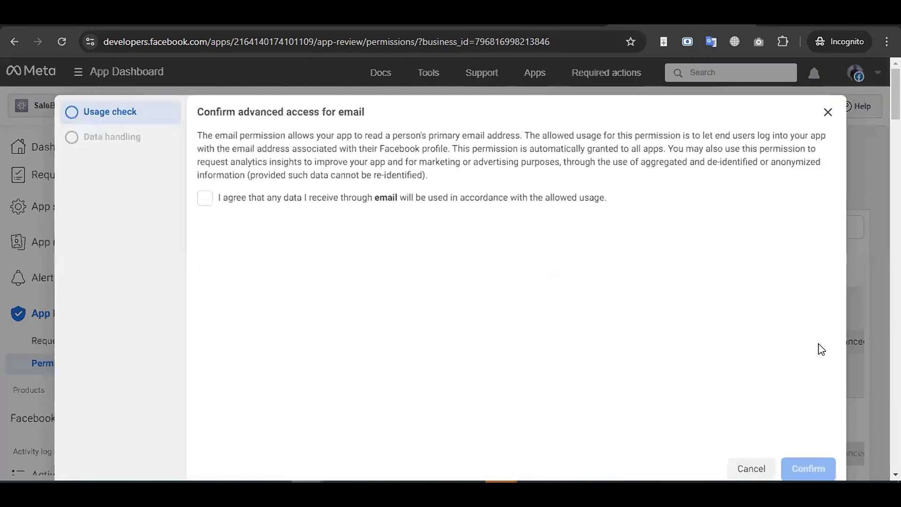
pyautogui.click(205, 187)
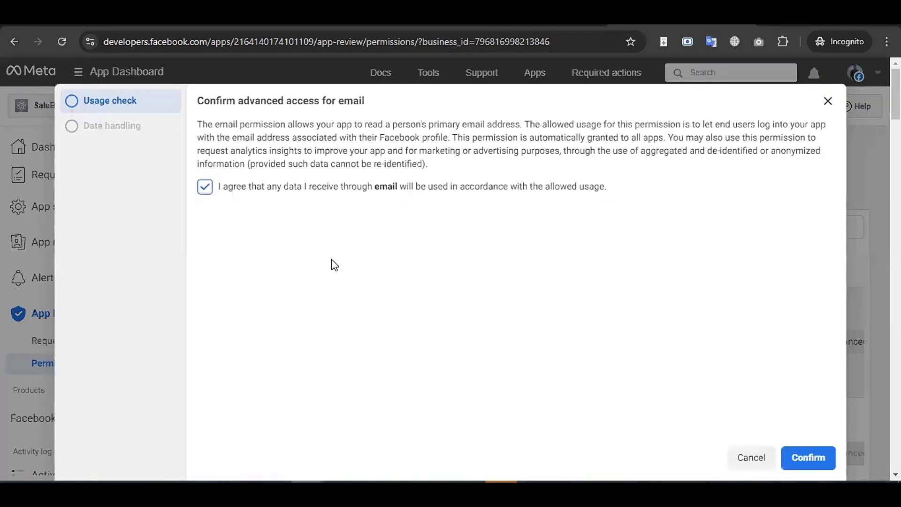
pyautogui.click(820, 457)
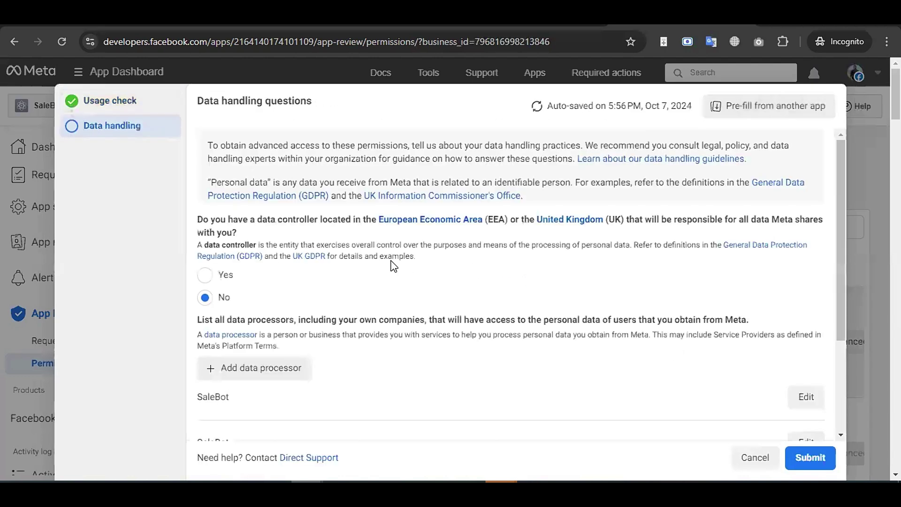
# - Submit the already filled data handling answers for the email permission
pyautogui.scroll(-3, 392, 261)
pyautogui.click(807, 457)
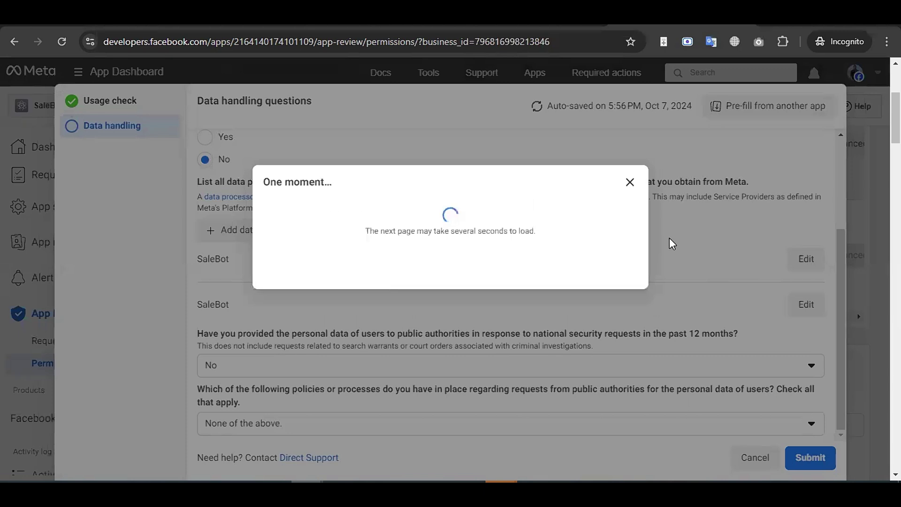
pyautogui.scroll(-1, 578, 313)
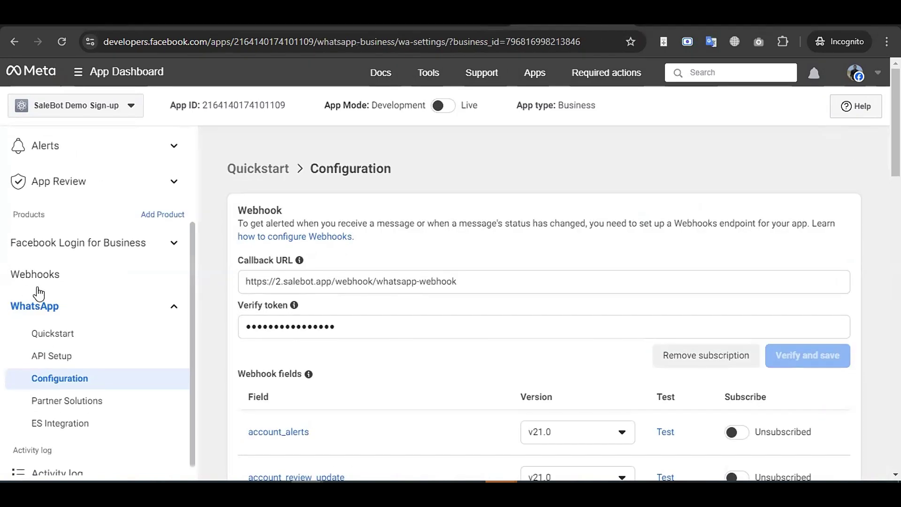
# - Enable Embedded Browser OAuth Login and Login with the JavaScript SDK in the Facebook Login for Business settings
pyautogui.click(176, 242)
pyautogui.click(50, 249)
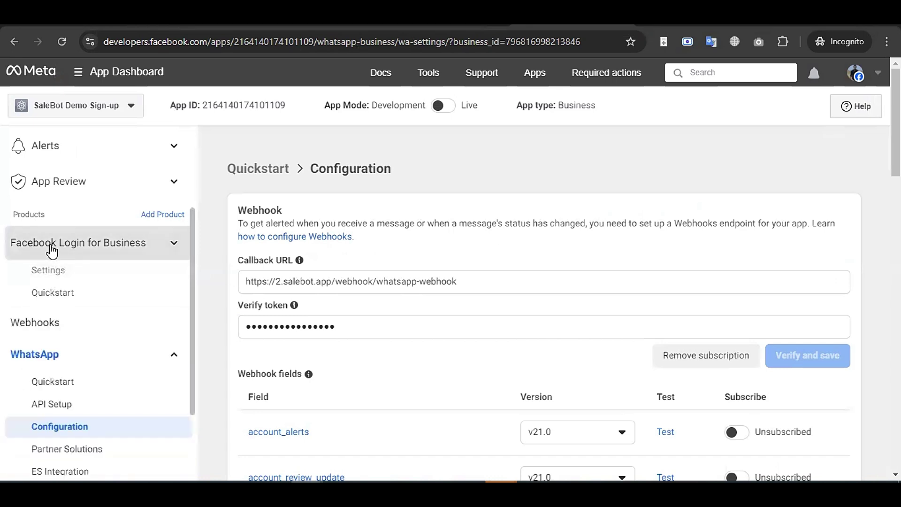
pyautogui.click(71, 253)
pyautogui.click(60, 275)
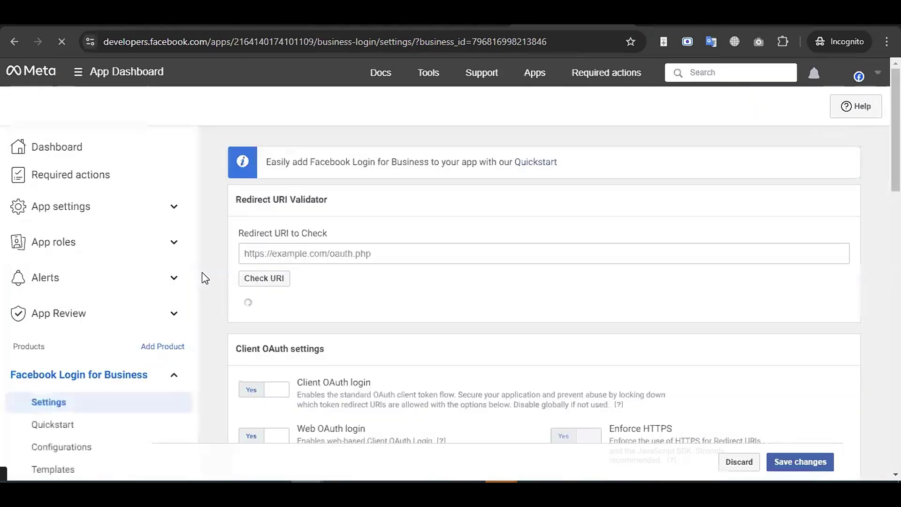
pyautogui.scroll(-5, 522, 324)
pyautogui.scroll(2, 523, 320)
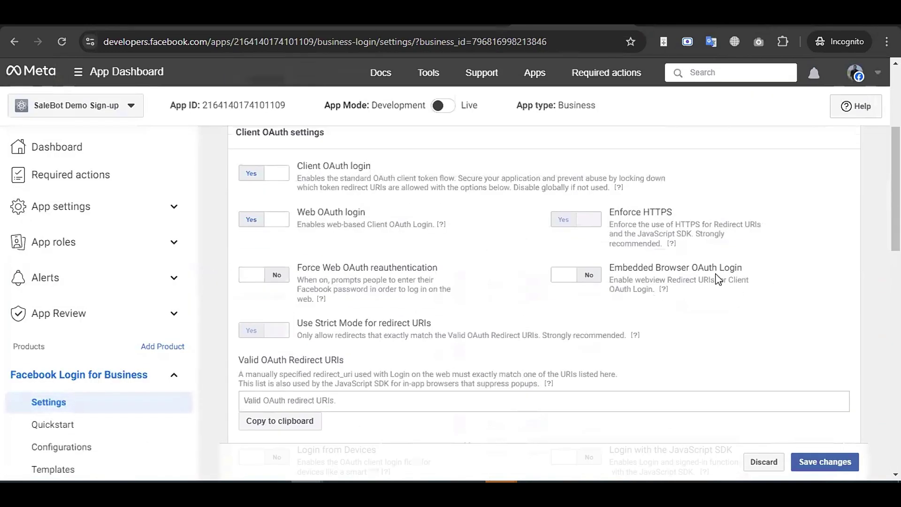
pyautogui.click(584, 275)
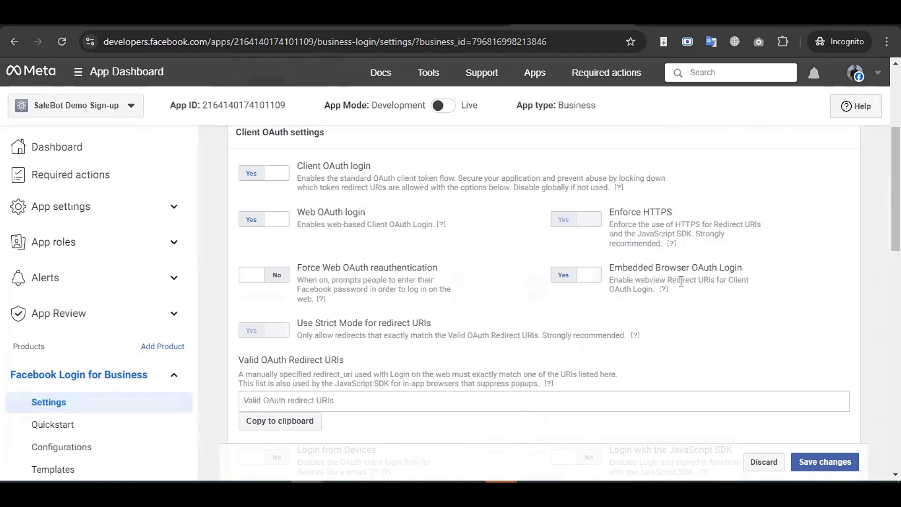
pyautogui.scroll(-4, 490, 275)
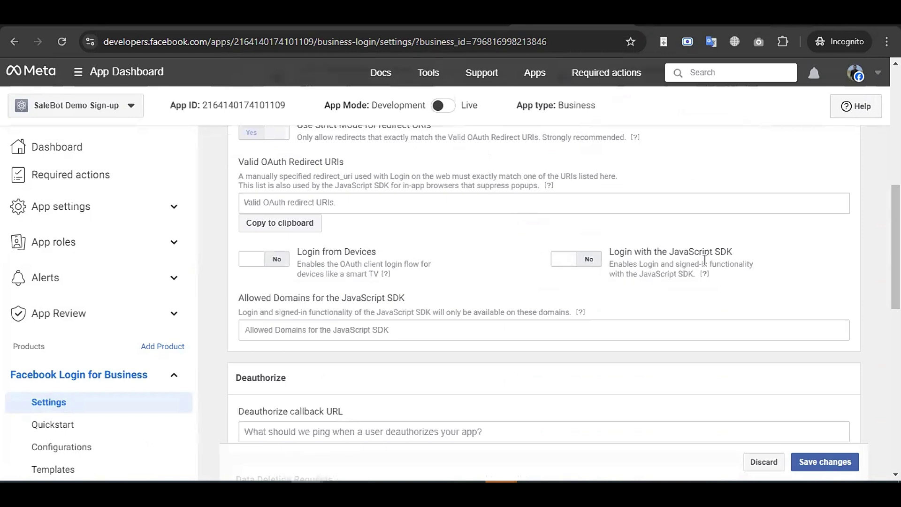
pyautogui.click(592, 260)
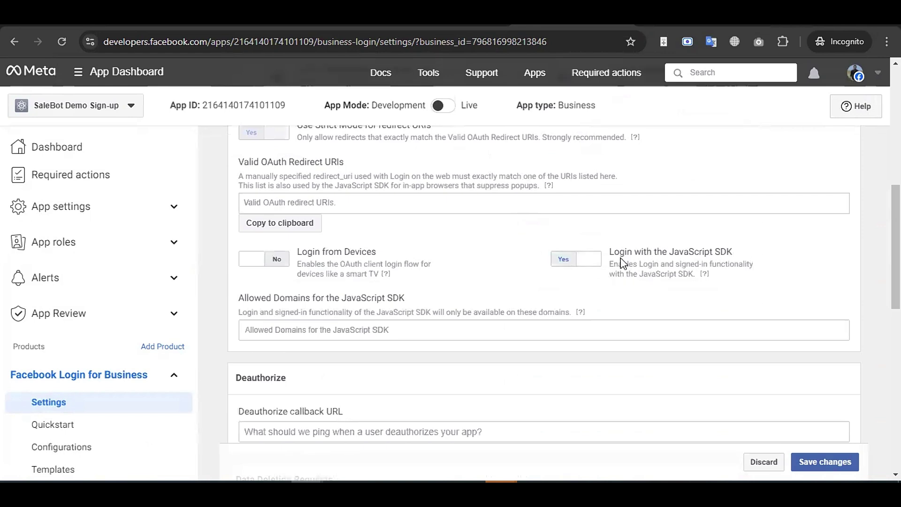
pyautogui.scroll(-1, 511, 276)
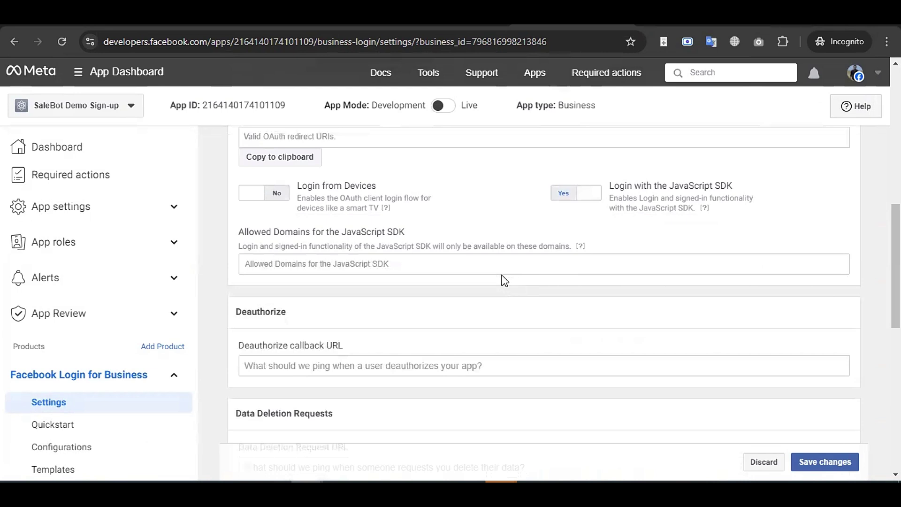
pyautogui.rightClick(335, 261)
pyautogui.click(364, 135)
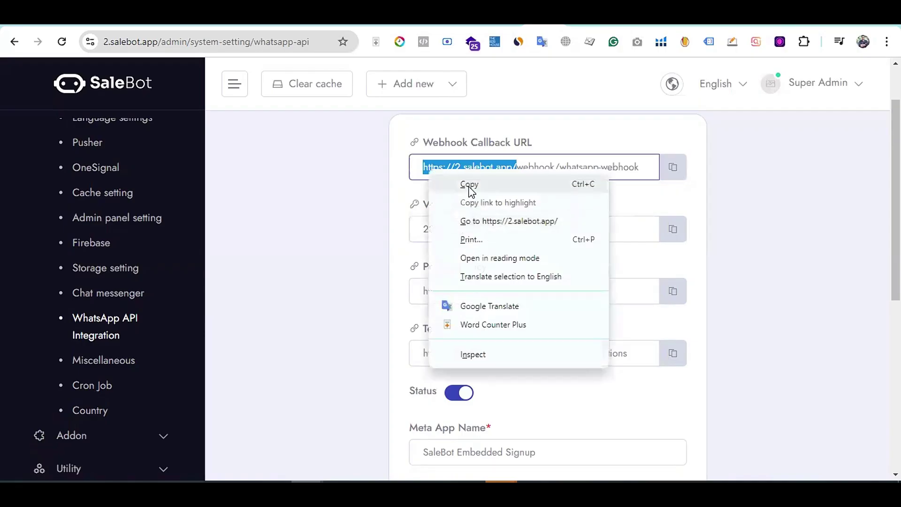
pyautogui.click(469, 184)
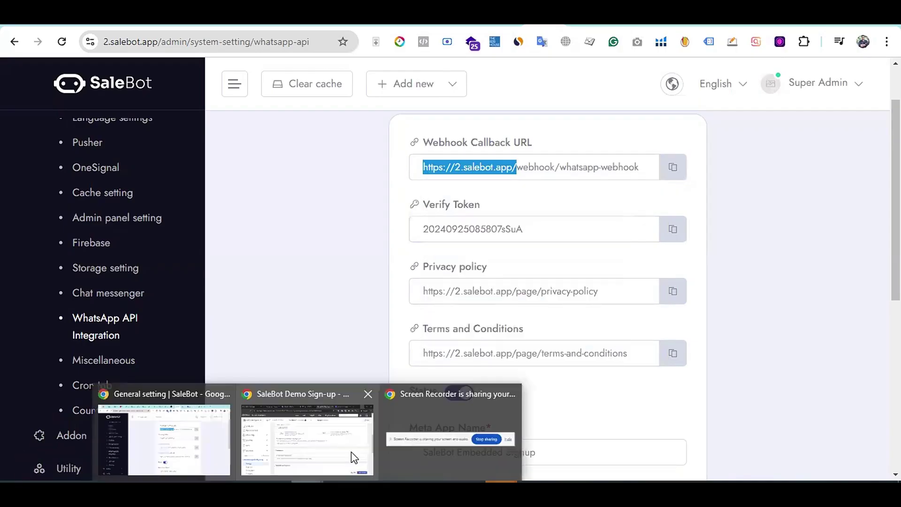
pyautogui.click(350, 451)
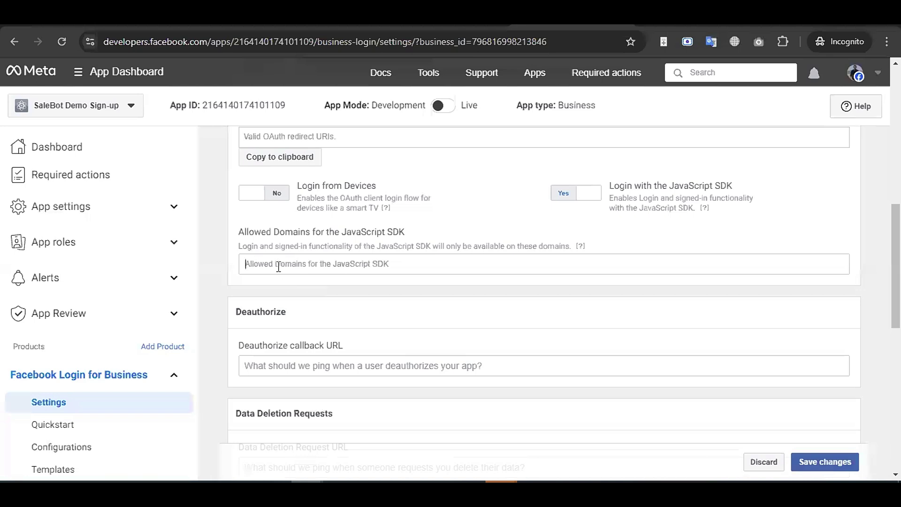
pyautogui.click(276, 264)
pyautogui.hotkey('ctrl', 'v')
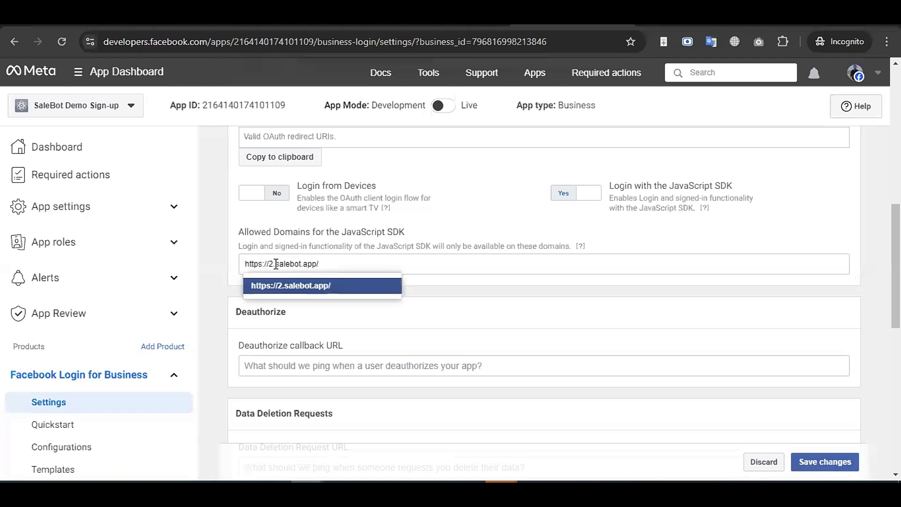
pyautogui.click(307, 287)
pyautogui.scroll(8, 338, 298)
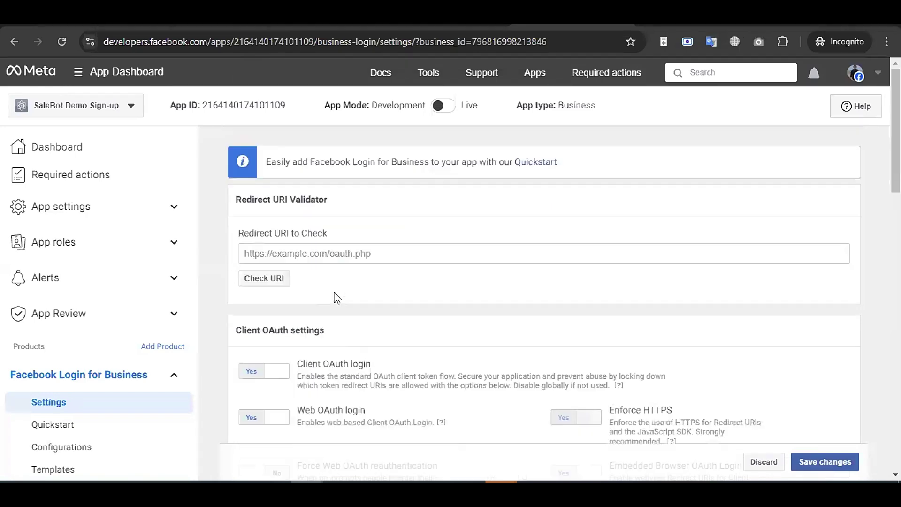
pyautogui.scroll(-10, 337, 258)
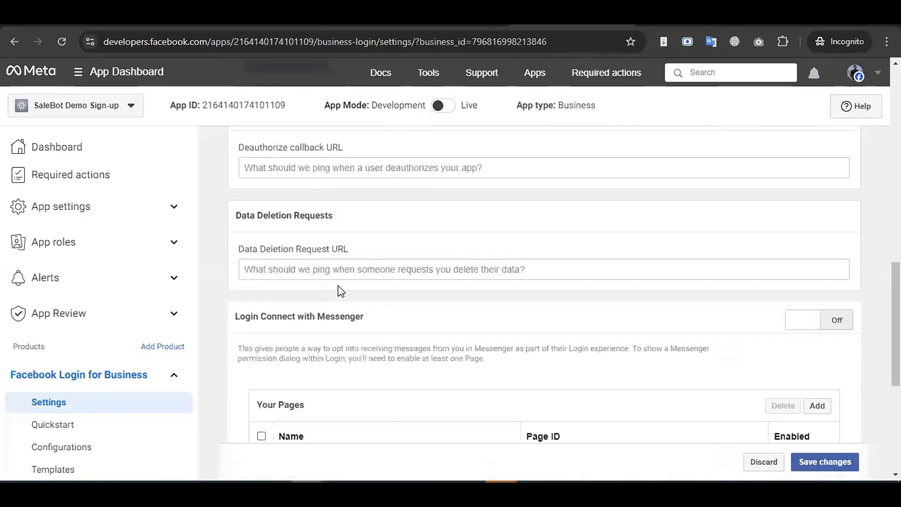
pyautogui.scroll(-4, 338, 289)
pyautogui.click(834, 465)
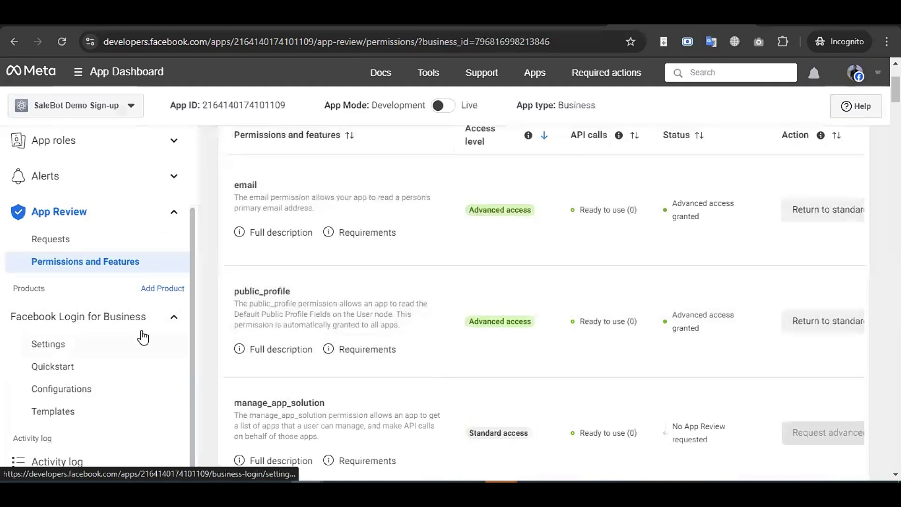
pyautogui.click(75, 340)
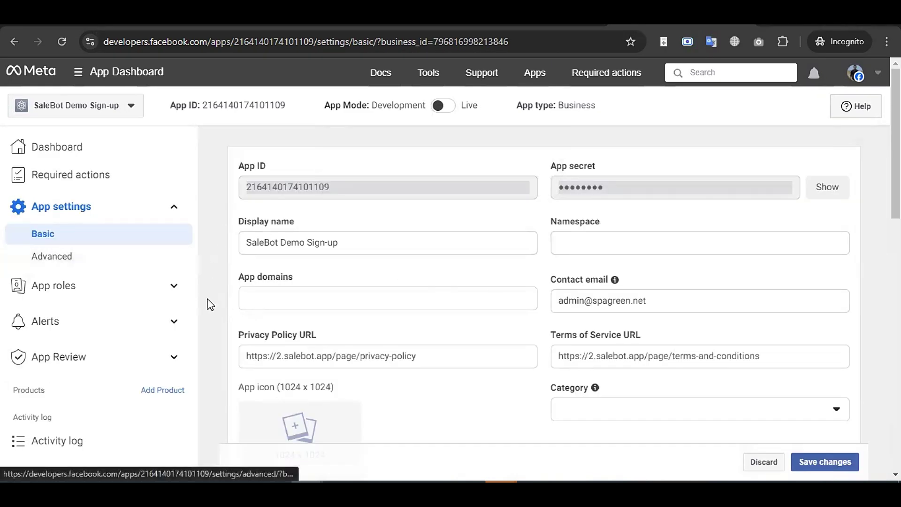
pyautogui.scroll(-5, 139, 251)
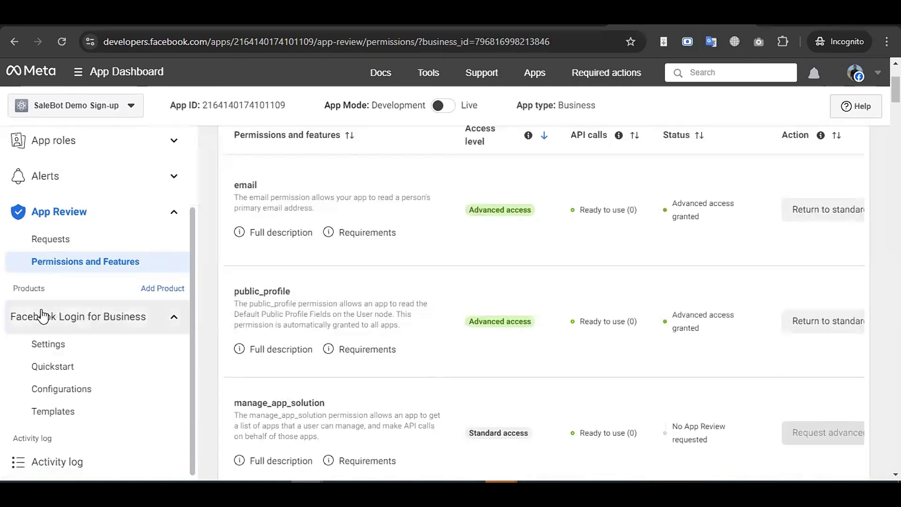
# - Add the WhatsApp product to the app and start Tech Provider onboarding as an Independent Tech Provider
pyautogui.click(163, 289)
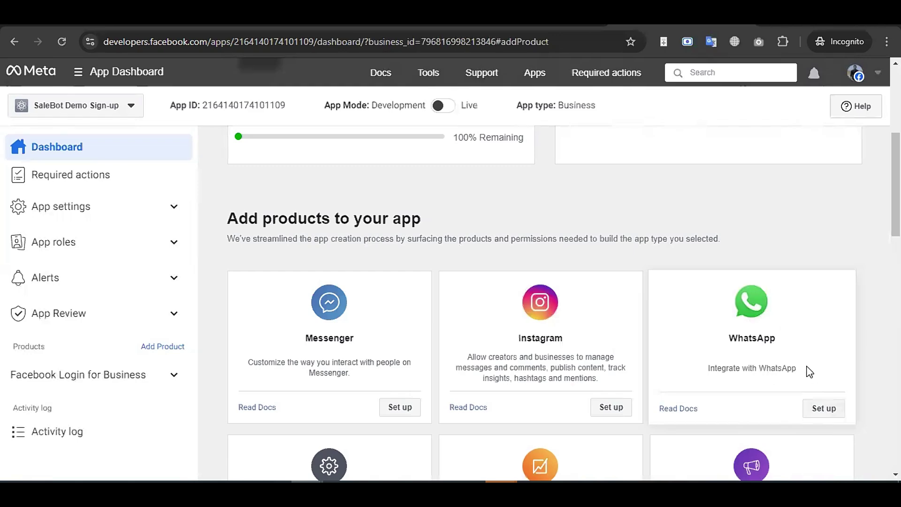
pyautogui.click(832, 413)
pyautogui.scroll(-3, 366, 300)
pyautogui.scroll(3, 354, 303)
pyautogui.scroll(-3, 542, 243)
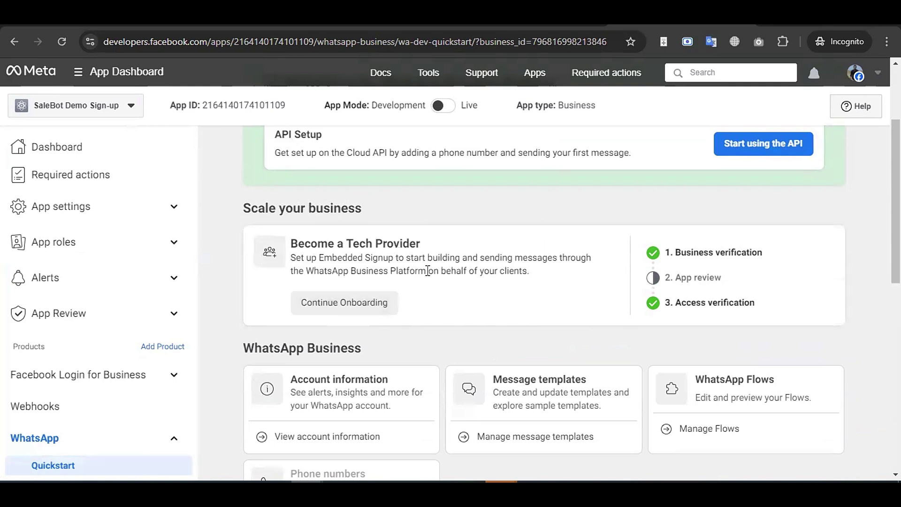
pyautogui.click(335, 310)
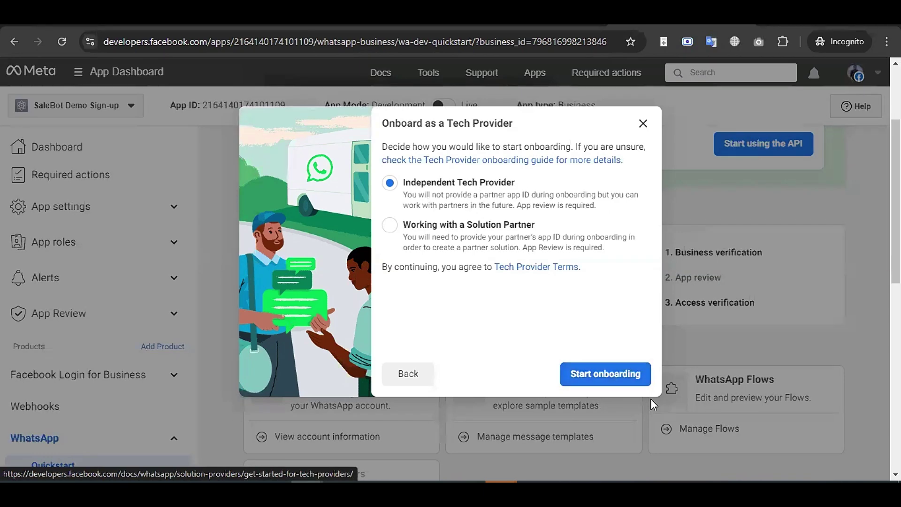
pyautogui.click(628, 382)
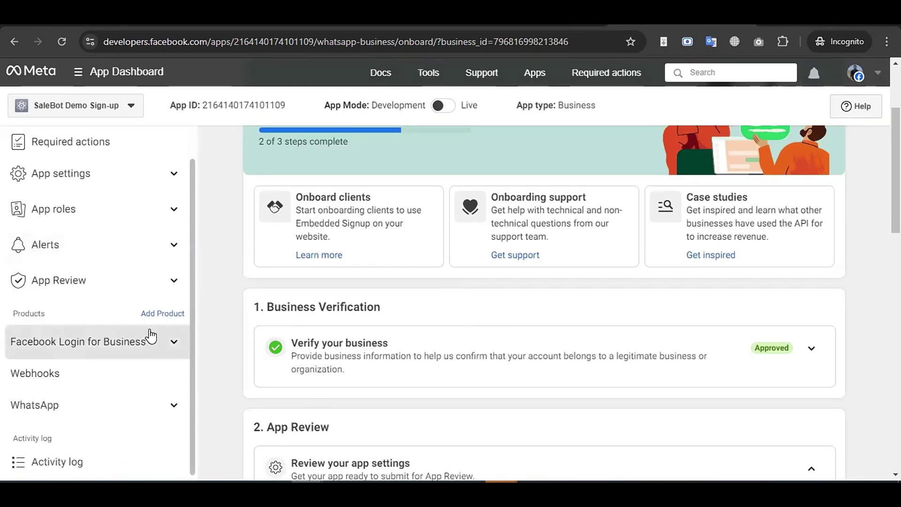
pyautogui.click(125, 399)
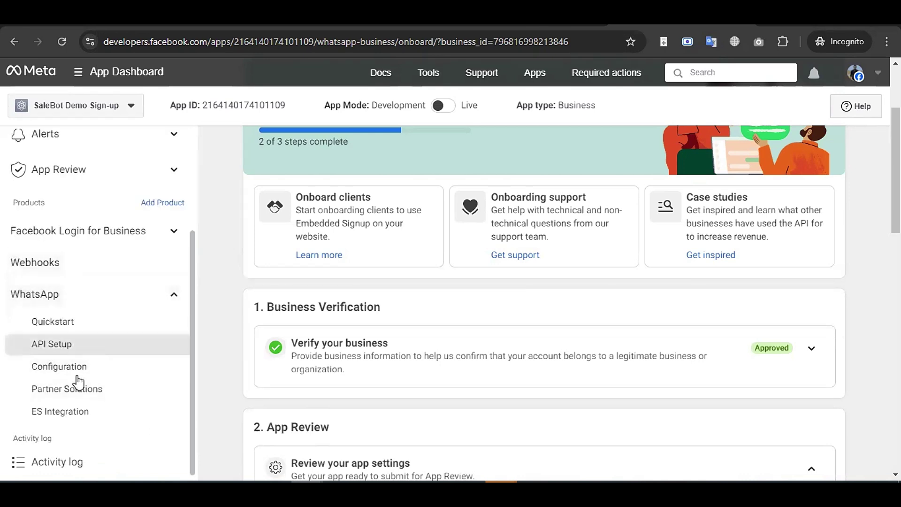
pyautogui.click(94, 366)
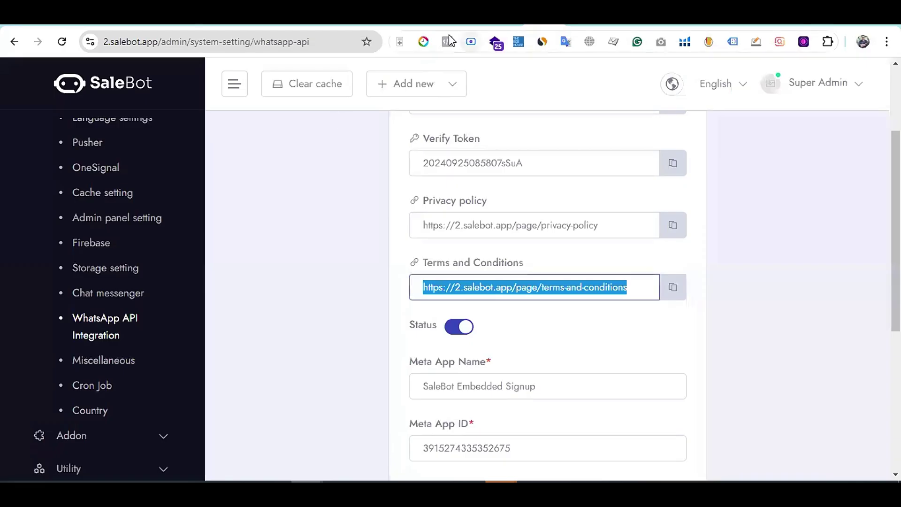
pyautogui.click(589, 306)
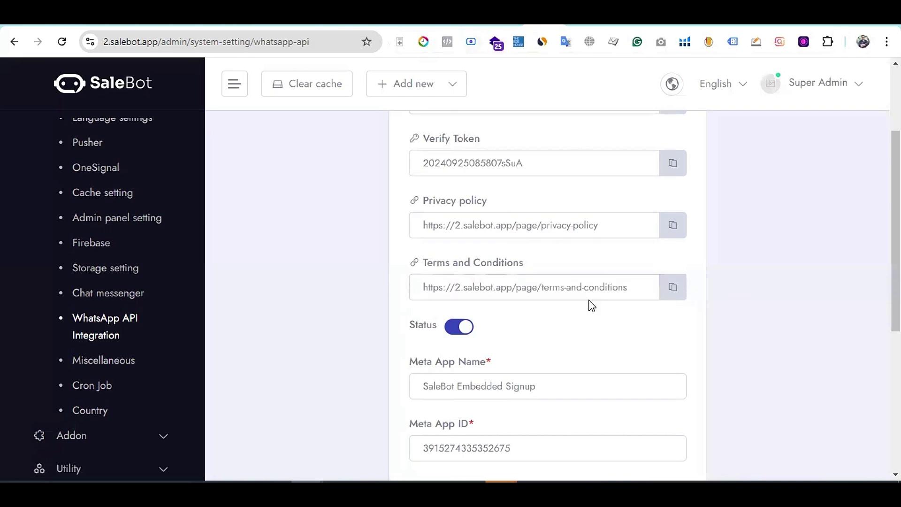
pyautogui.scroll(3, 589, 302)
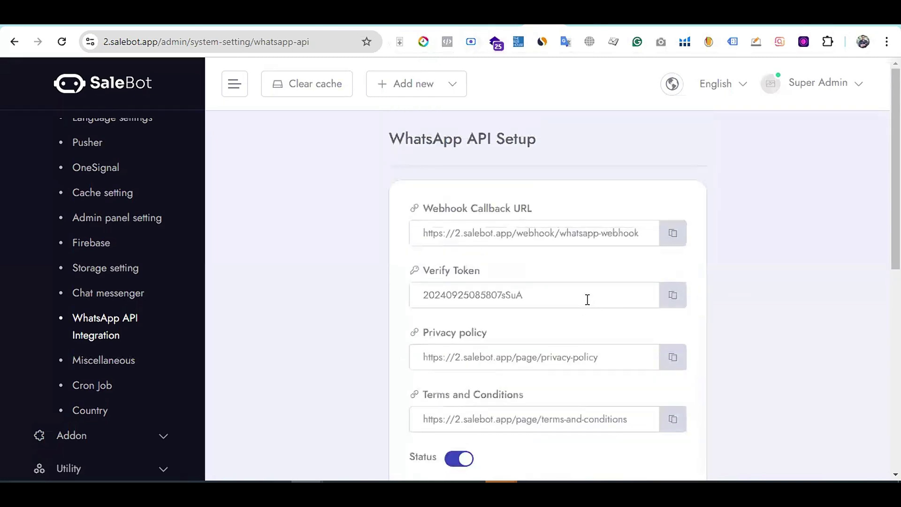
pyautogui.scroll(-1, 587, 299)
pyautogui.click(673, 167)
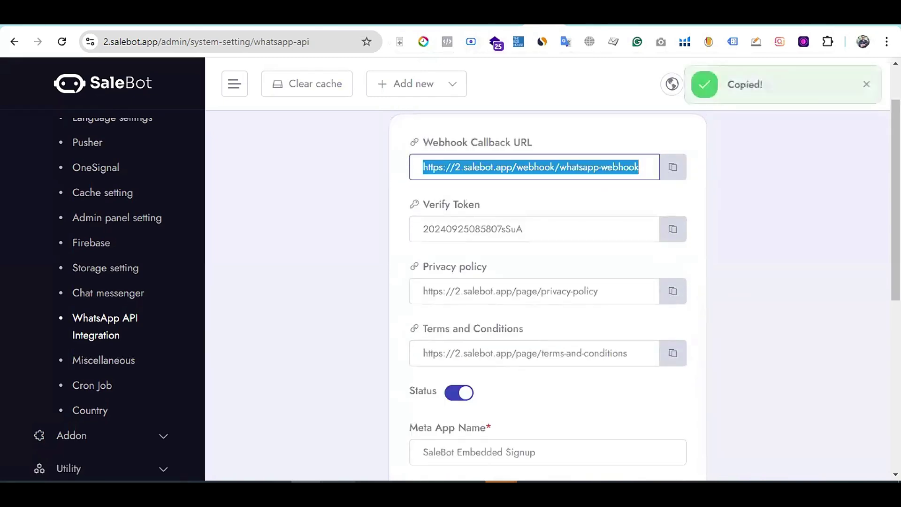
pyautogui.click(323, 446)
pyautogui.click(310, 286)
pyautogui.rightClick(311, 287)
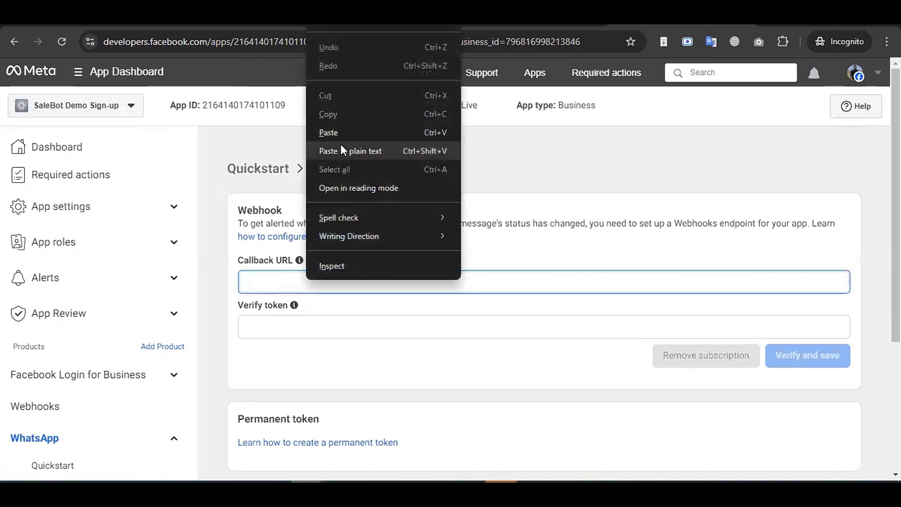
pyautogui.click(339, 130)
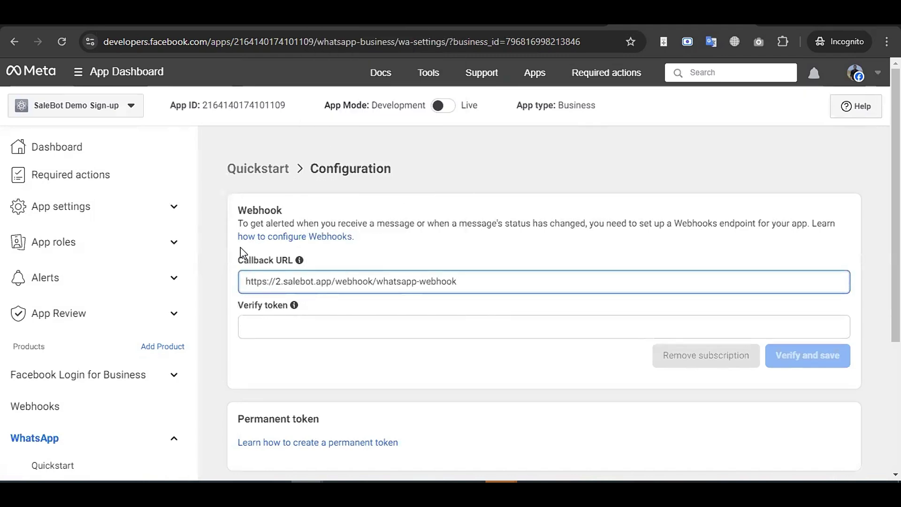
# - Copy the verify token from SaleBot into the webhook's Verify token field, then verify and save the webhook
pyautogui.click(285, 322)
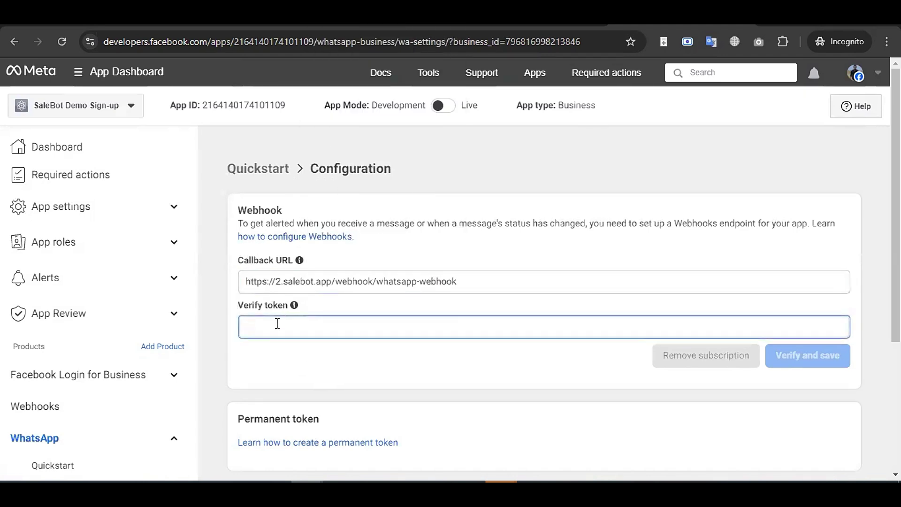
pyautogui.click(306, 481)
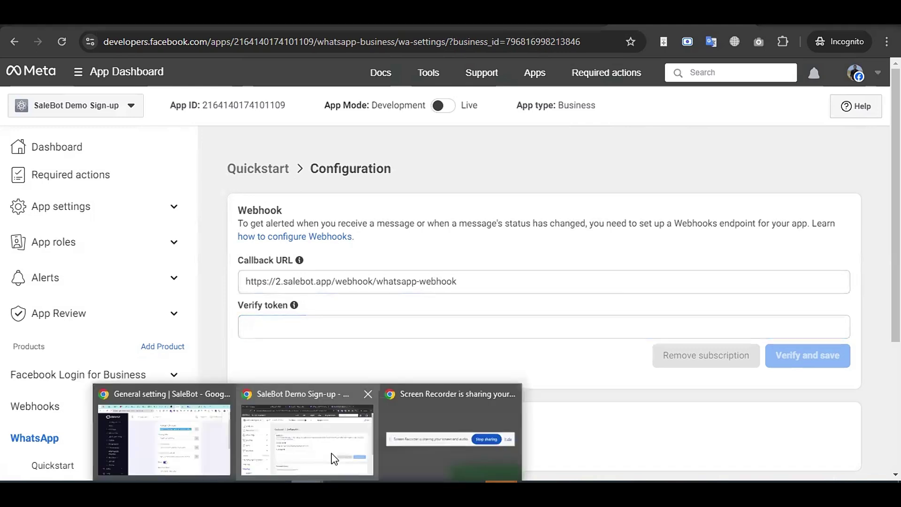
pyautogui.click(197, 453)
pyautogui.click(672, 232)
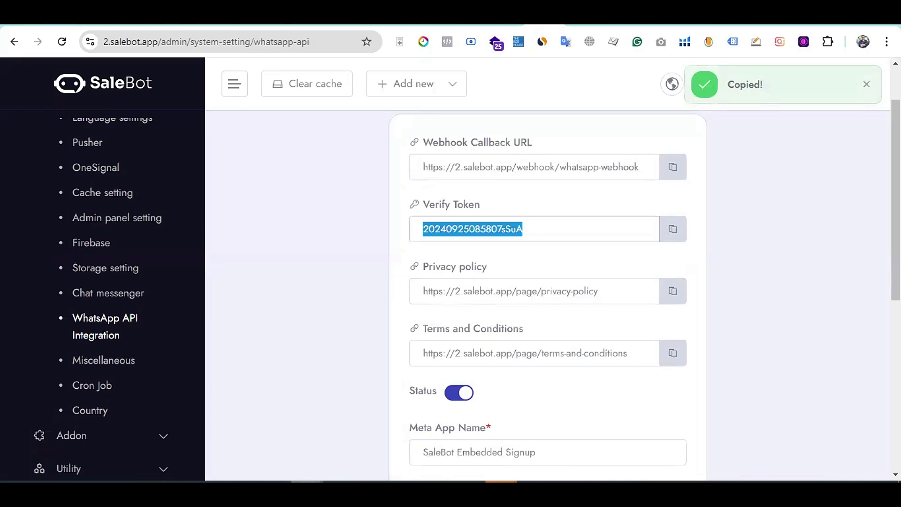
pyautogui.click(322, 459)
# - Subscribe the WhatsApp webhook to the messages field
pyautogui.scroll(10, 725, 357)
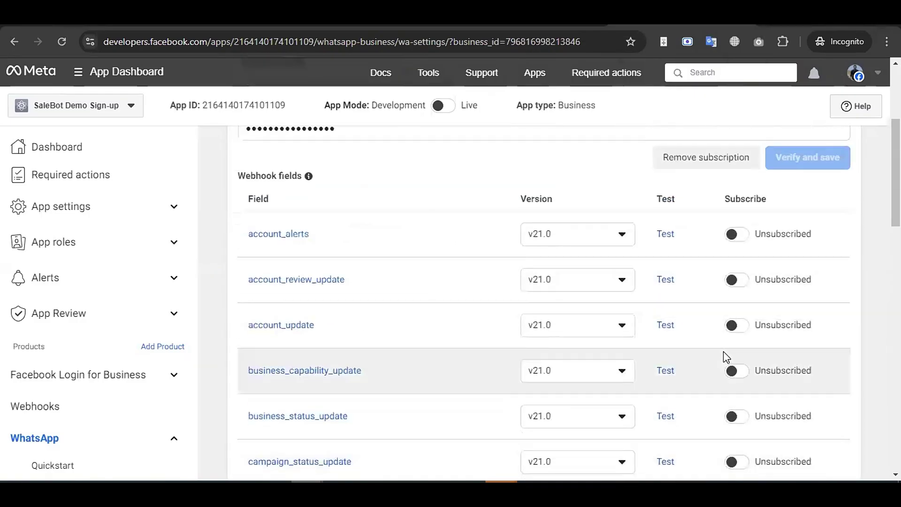
pyautogui.scroll(4, 725, 357)
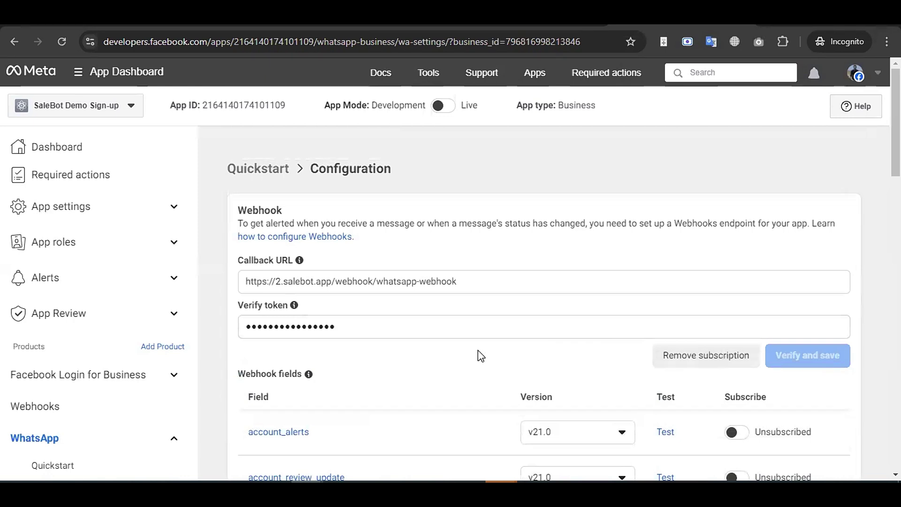
pyautogui.scroll(-10, 428, 374)
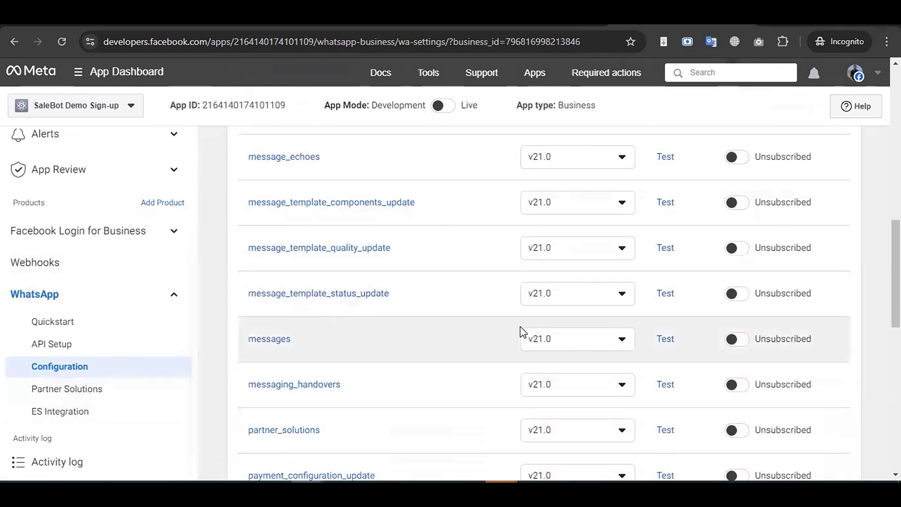
pyautogui.click(741, 339)
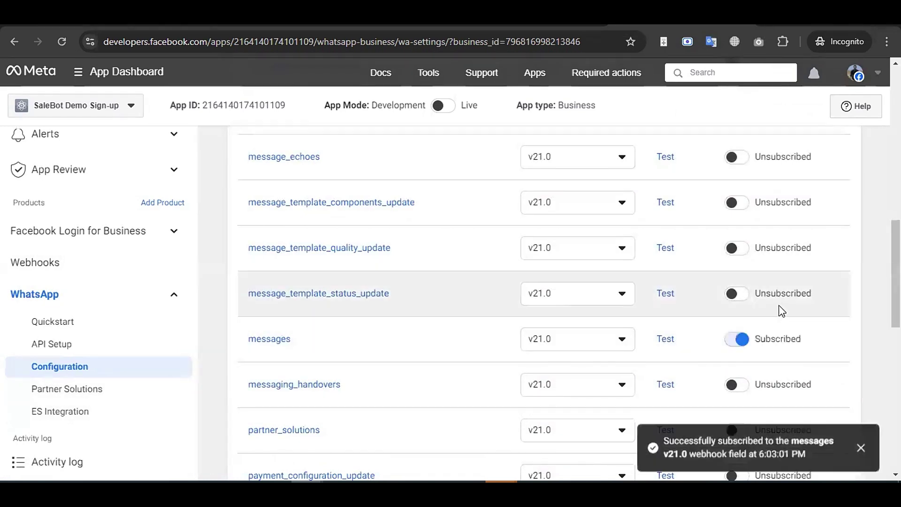
# - Open Embedded Signup from the WhatsApp quickstart and create a login configuration named ES Config
pyautogui.click(47, 321)
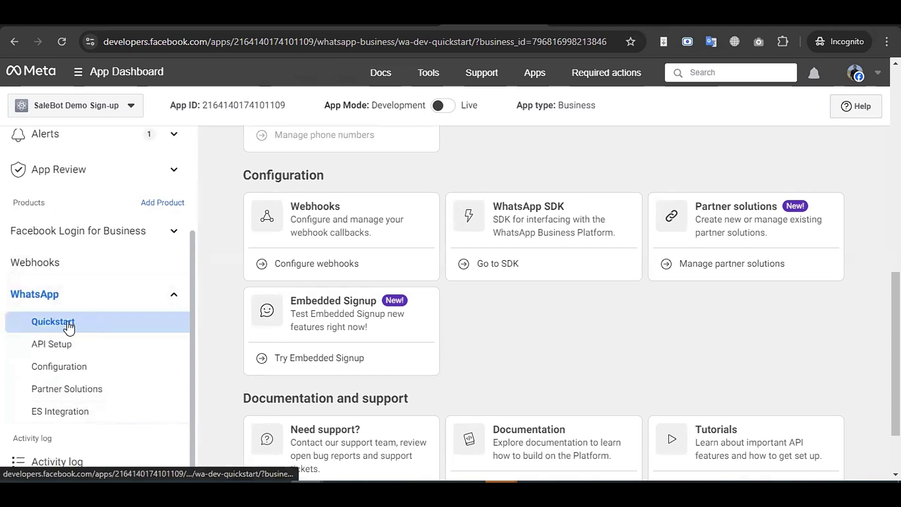
pyautogui.scroll(-2, 355, 244)
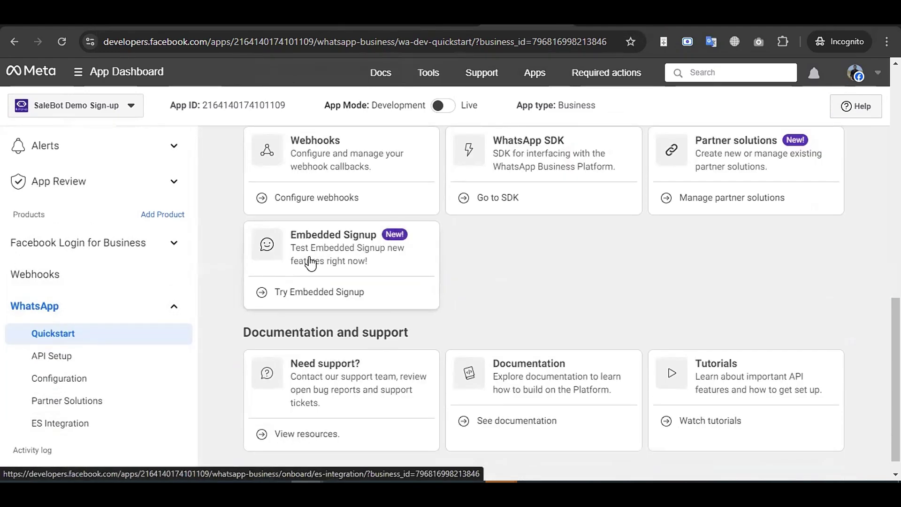
pyautogui.click(334, 253)
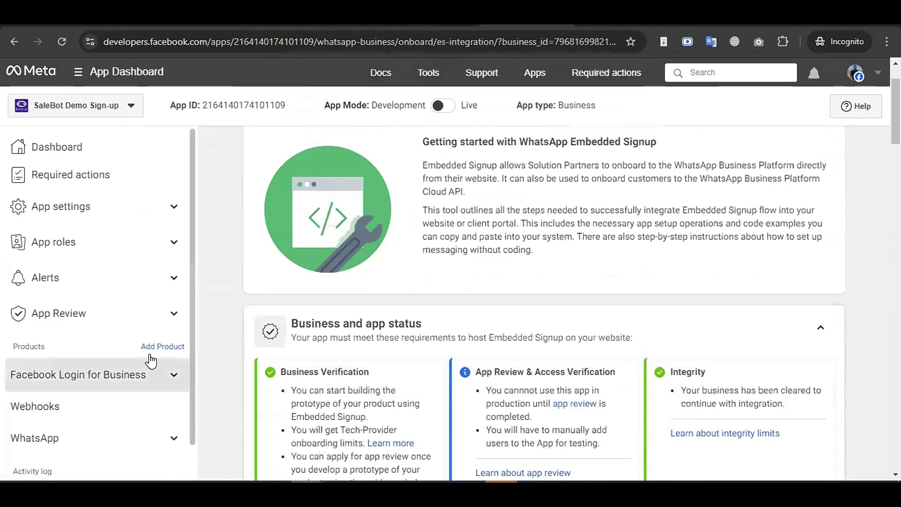
pyautogui.scroll(-5, 509, 352)
pyautogui.click(807, 281)
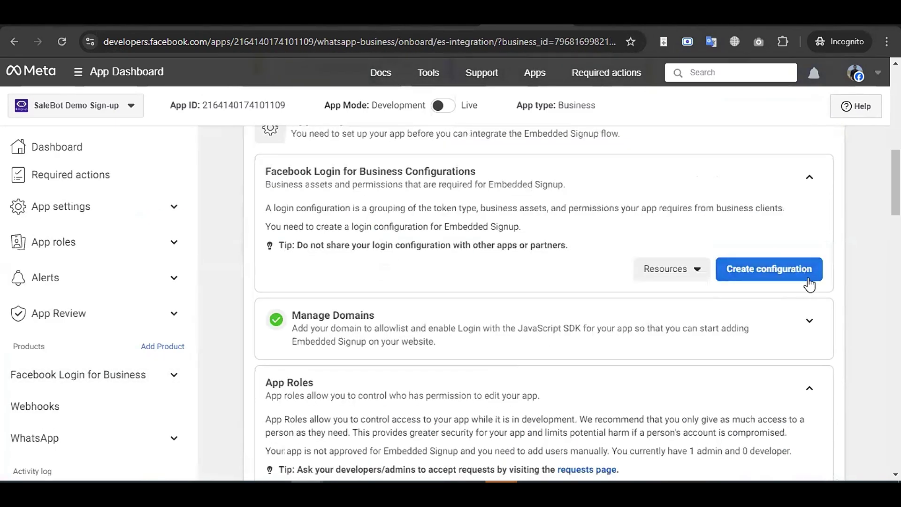
pyautogui.click(776, 277)
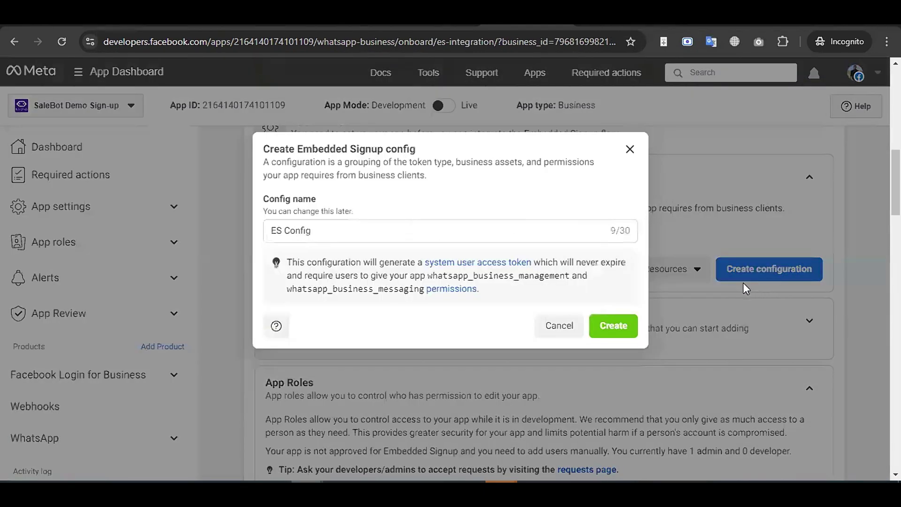
pyautogui.click(362, 229)
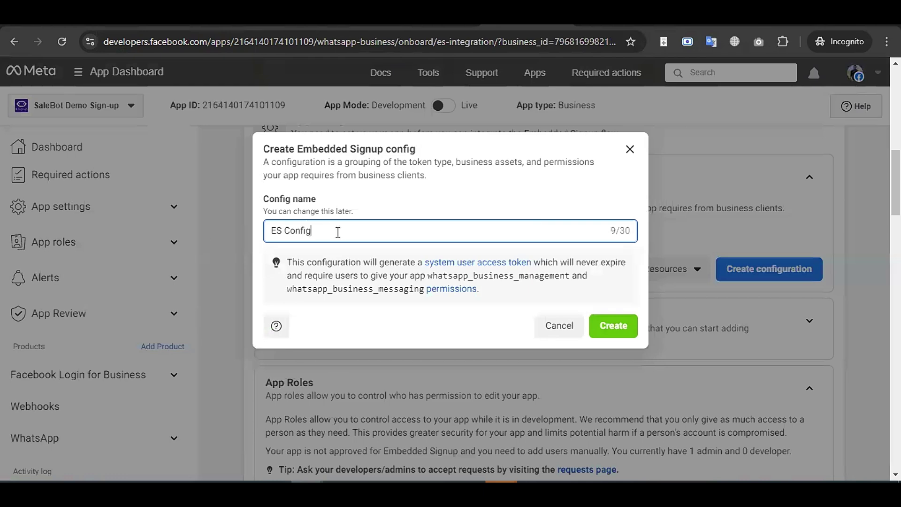
pyautogui.click(627, 329)
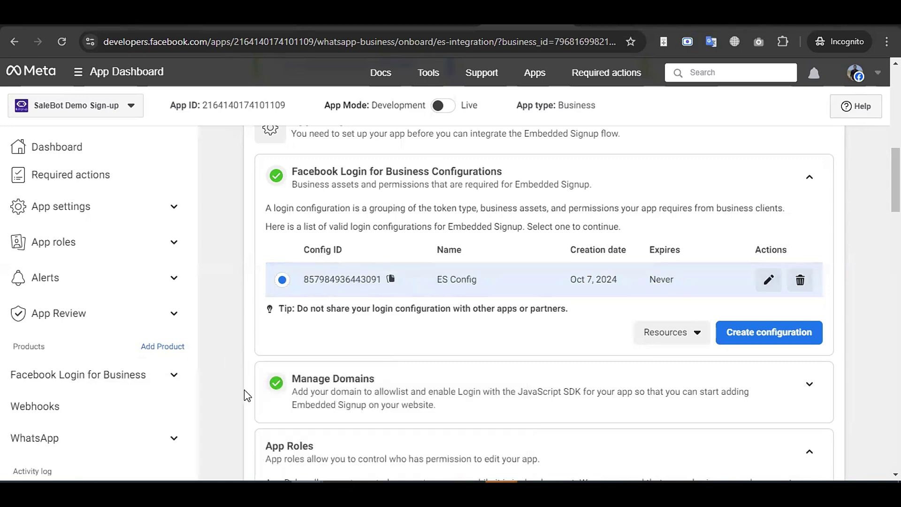
# - Replace SaleBot's Meta Configuration ID with the config ID of ES Config and submit the WhatsApp API settings
pyautogui.click(302, 446)
pyautogui.moveTo(407, 253); pyautogui.dragTo(422, 251)
pyautogui.rightClick(434, 247)
pyautogui.click(478, 92)
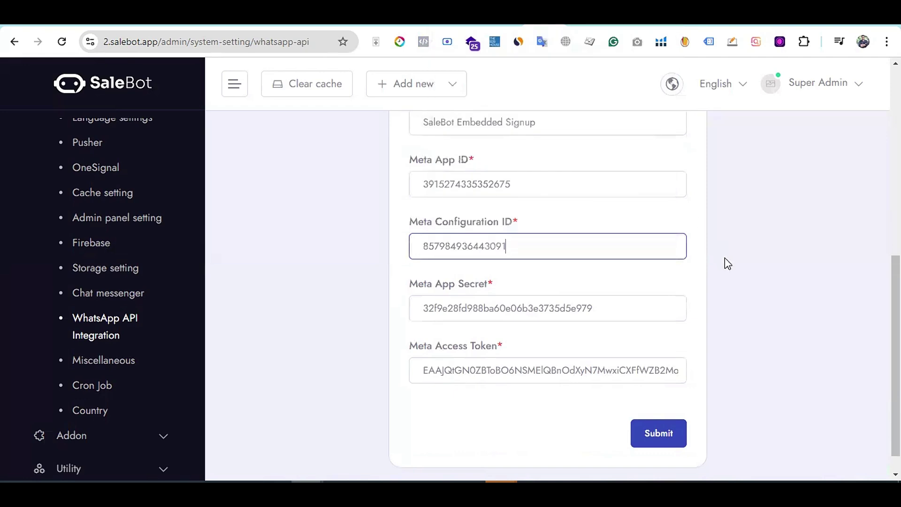
pyautogui.scroll(-1, 680, 422)
pyautogui.click(675, 413)
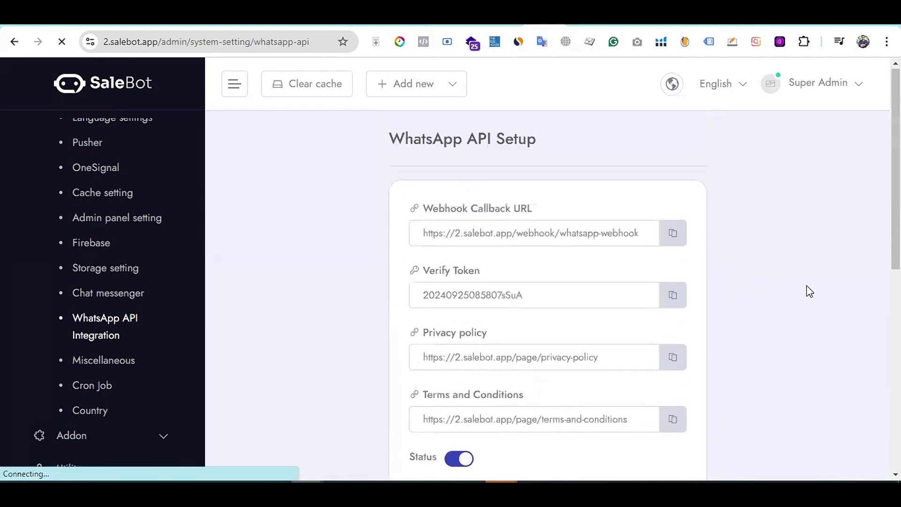
pyautogui.scroll(5, 760, 280)
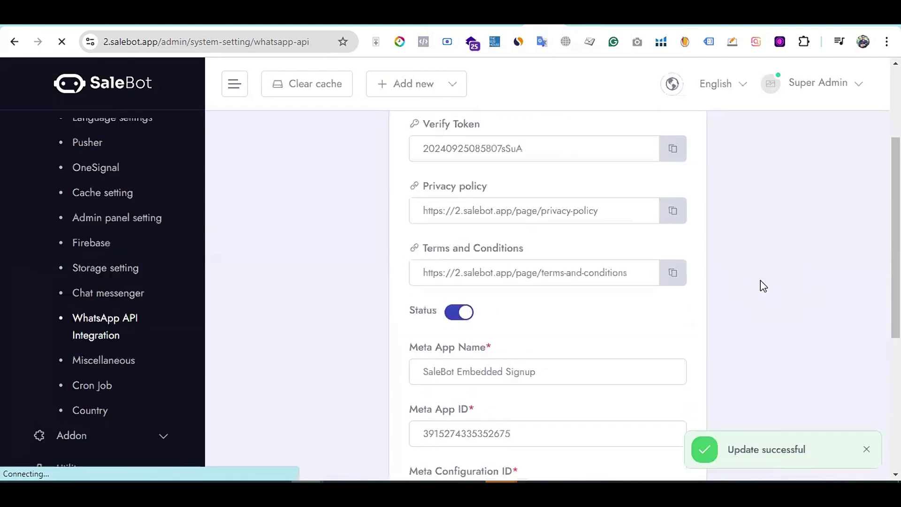
# - Switch back to the Meta app dashboard and copy the App ID from the app's basic settings
pyautogui.hotkey('alt', 'Tab')
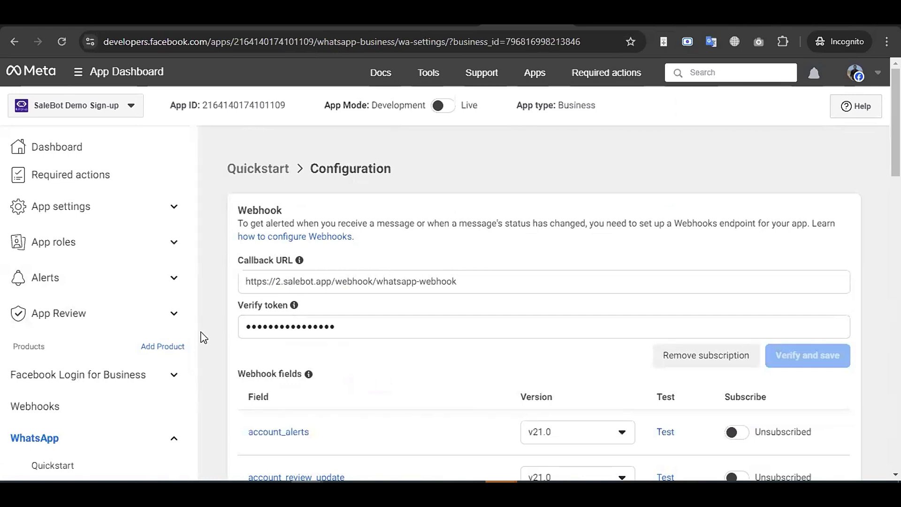
pyautogui.scroll(-3, 72, 425)
pyautogui.scroll(3, 30, 403)
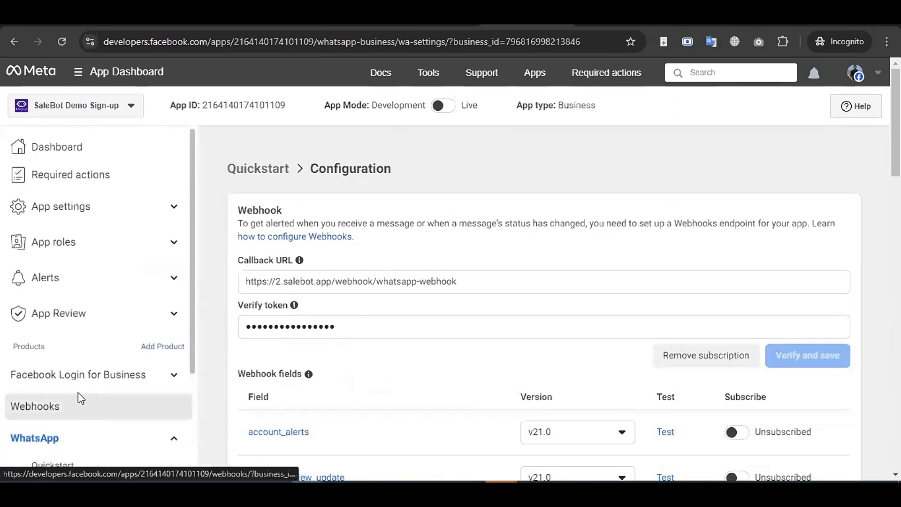
pyautogui.click(100, 207)
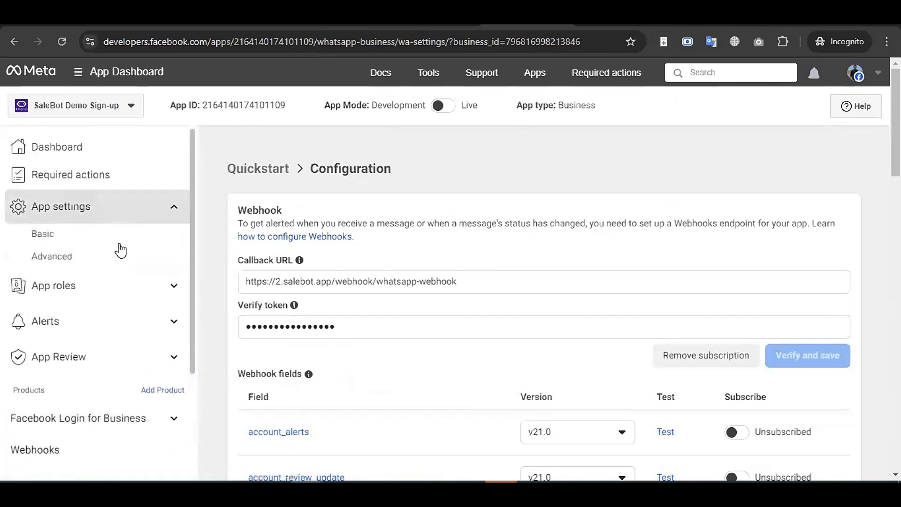
pyautogui.click(67, 235)
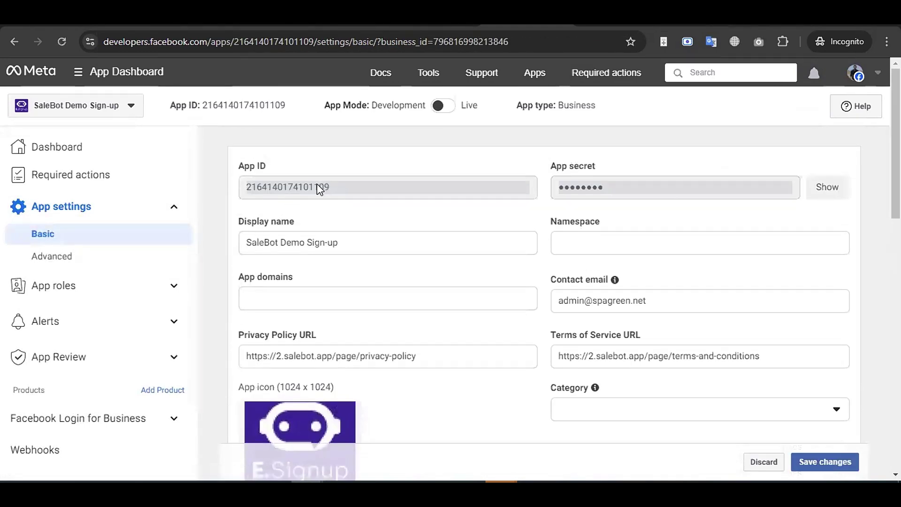
pyautogui.doubleClick(347, 196)
pyautogui.rightClick(318, 191)
pyautogui.click(359, 203)
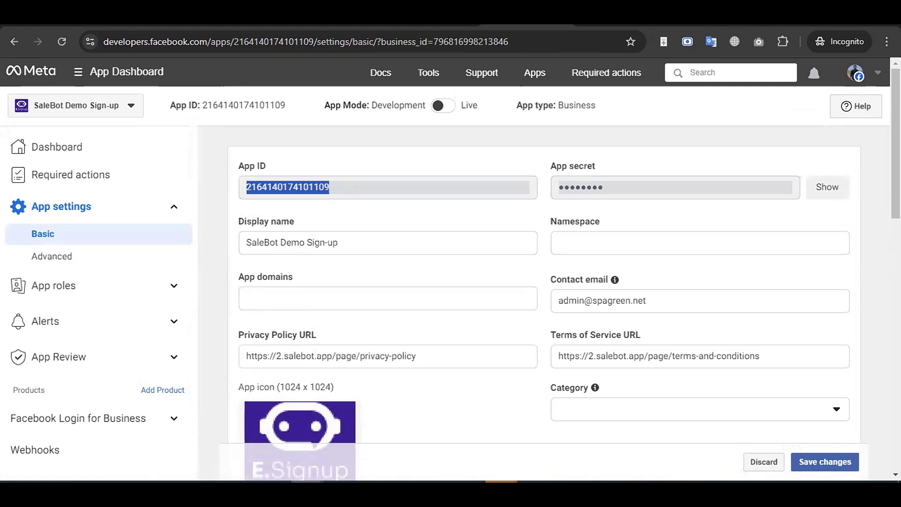
# - Switch to the SaleBot WhatsApp API settings and replace the Meta App ID with the copied App ID
pyautogui.scroll(-7, 544, 281)
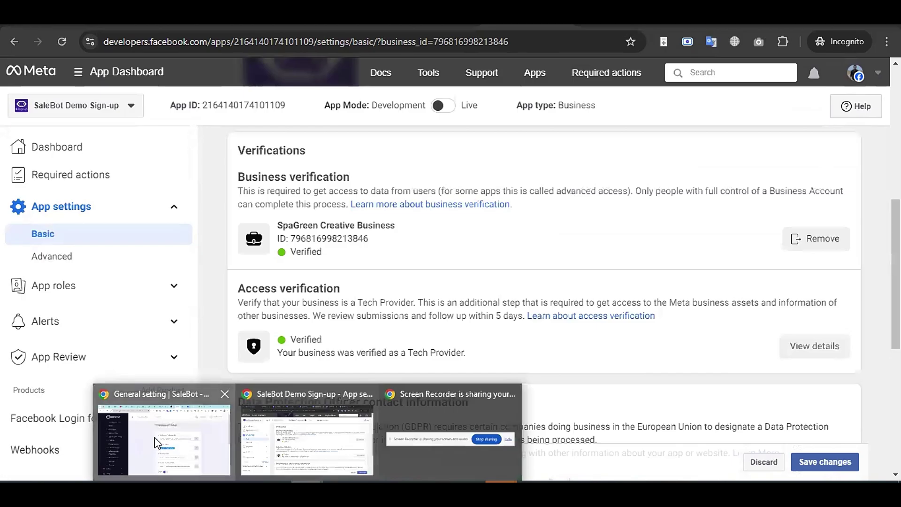
pyautogui.click(155, 444)
pyautogui.moveTo(464, 255); pyautogui.dragTo(403, 257)
pyautogui.rightClick(450, 252)
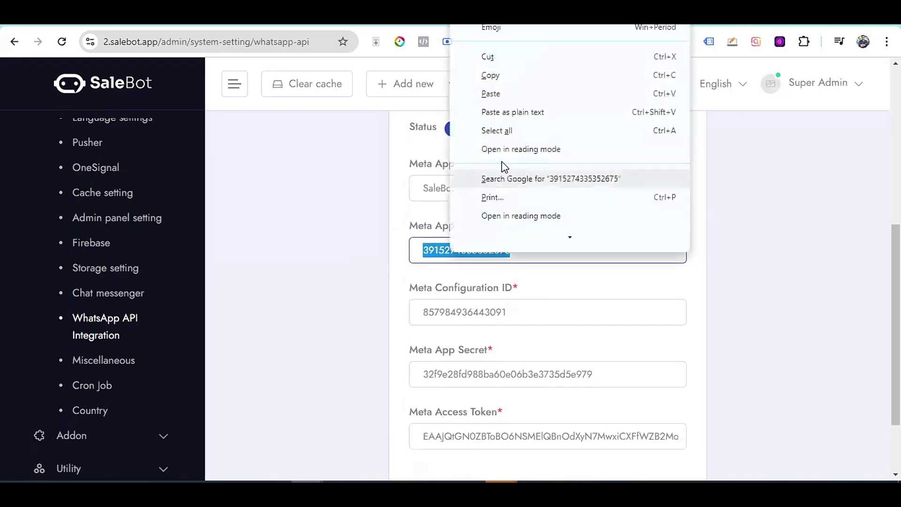
pyautogui.click(501, 98)
pyautogui.click(727, 244)
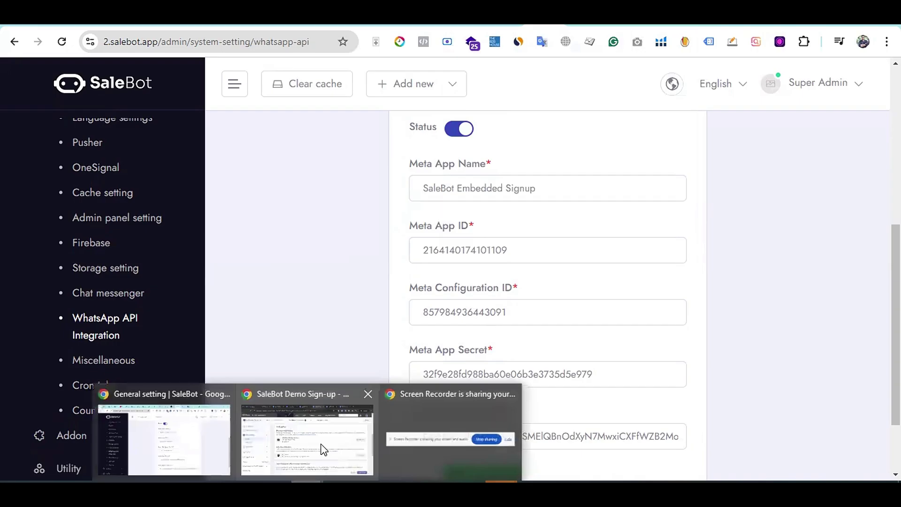
# - Reveal and copy the app secret in the Meta app's basic settings, and paste it over SaleBot's Meta App Secret
pyautogui.click(323, 449)
pyautogui.click(826, 188)
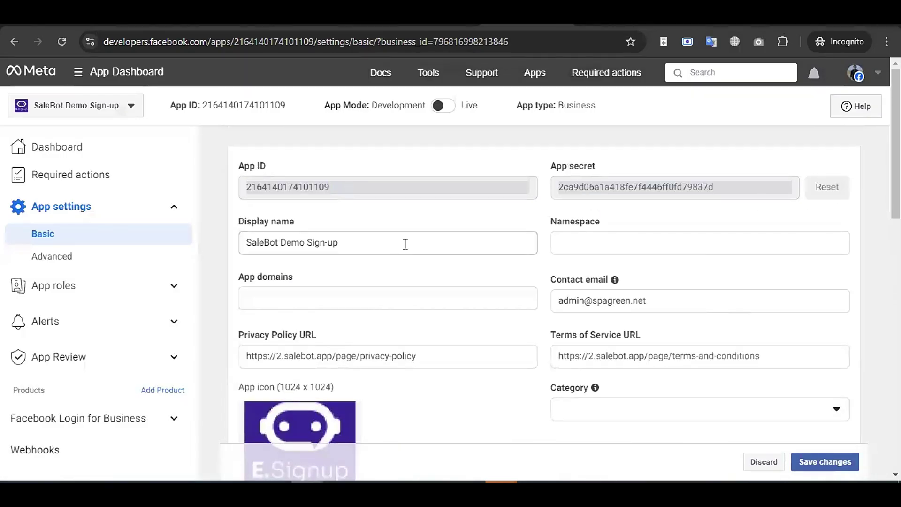
pyautogui.doubleClick(637, 191)
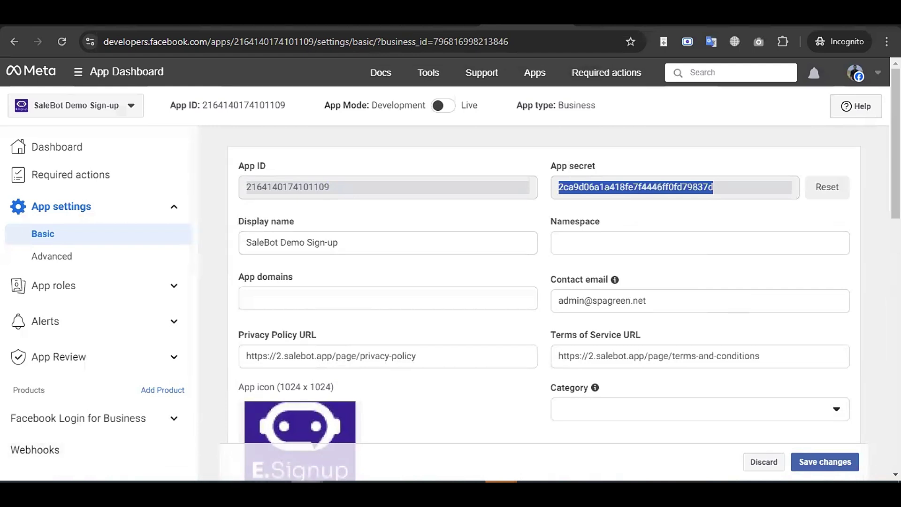
pyautogui.hotkey('alt', 'Tab')
pyautogui.moveTo(637, 307); pyautogui.dragTo(416, 310)
pyautogui.hotkey('ctrl', 'v')
pyautogui.click(852, 256)
# - Return to the Meta dashboard, switch the SaleBot Demo Sign-up app to Live mode and start its required Data Use Checkup
pyautogui.hotkey('alt', 'Tab')
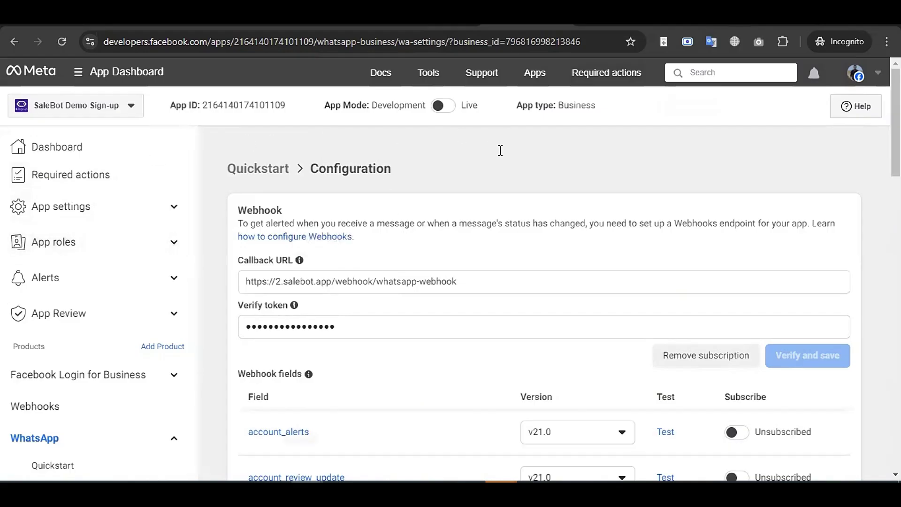
pyautogui.moveTo(442, 111)
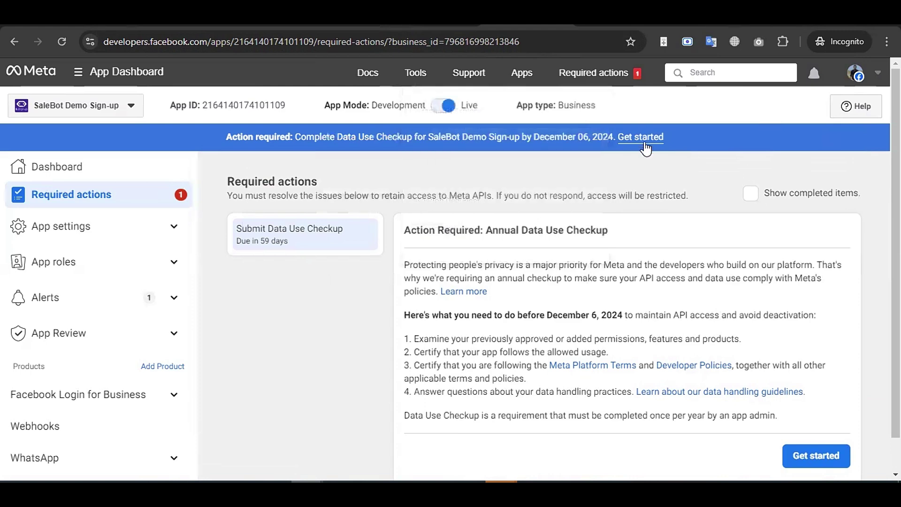
pyautogui.click(645, 141)
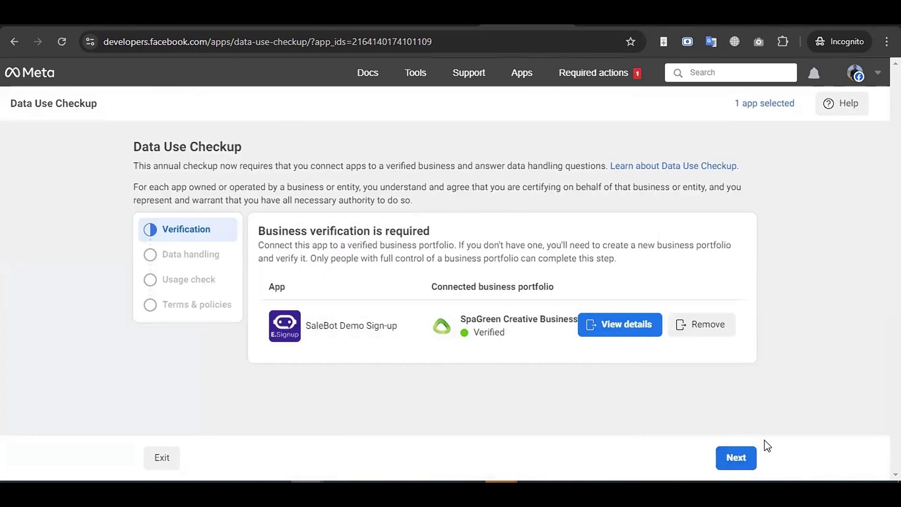
# - Accept the connected business verification and the prefilled data handling answers in the Data Use Checkup
pyautogui.click(736, 457)
pyautogui.scroll(-7, 716, 396)
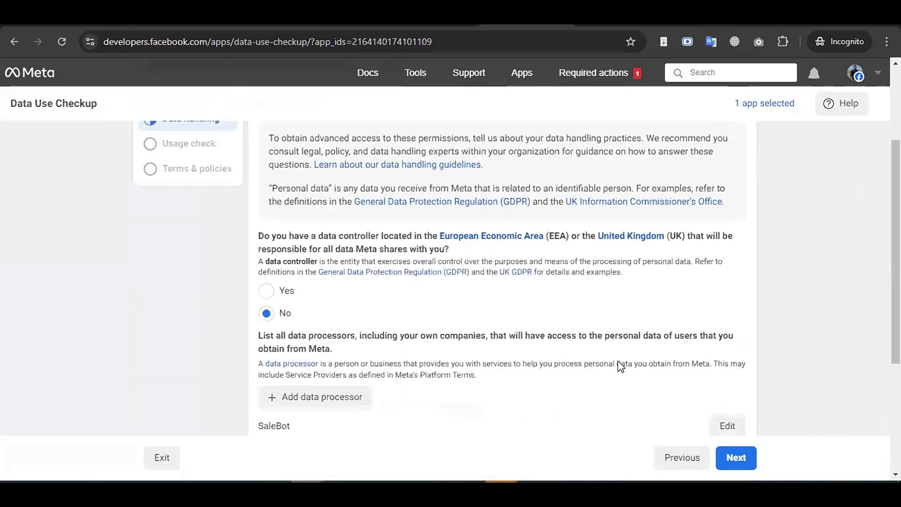
pyautogui.scroll(7, 380, 271)
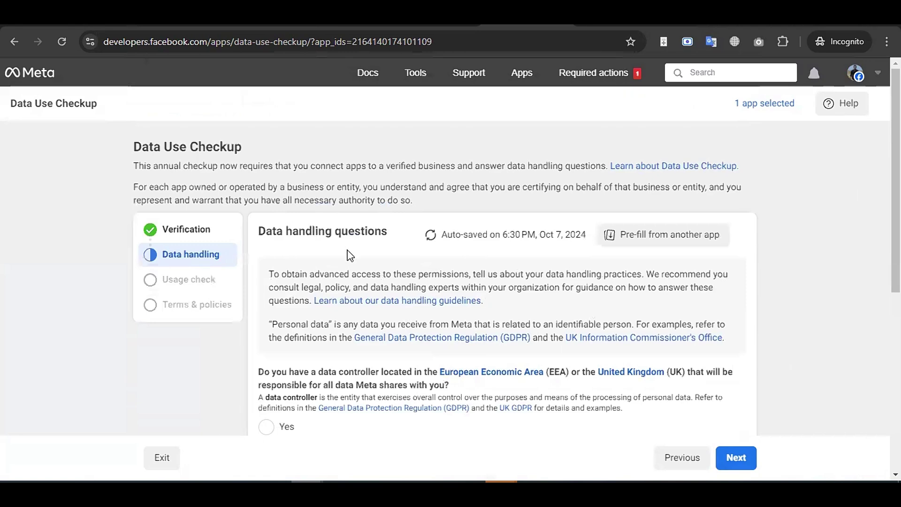
pyautogui.scroll(-7, 349, 258)
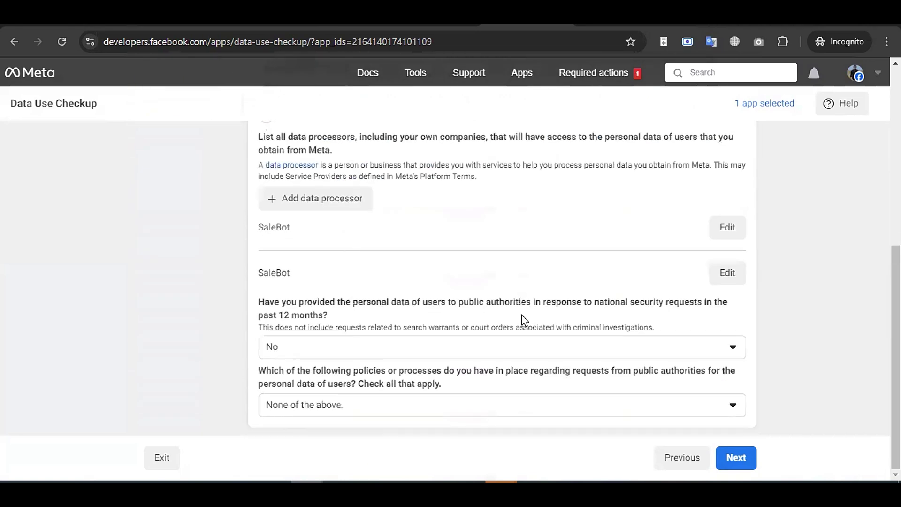
pyautogui.click(735, 451)
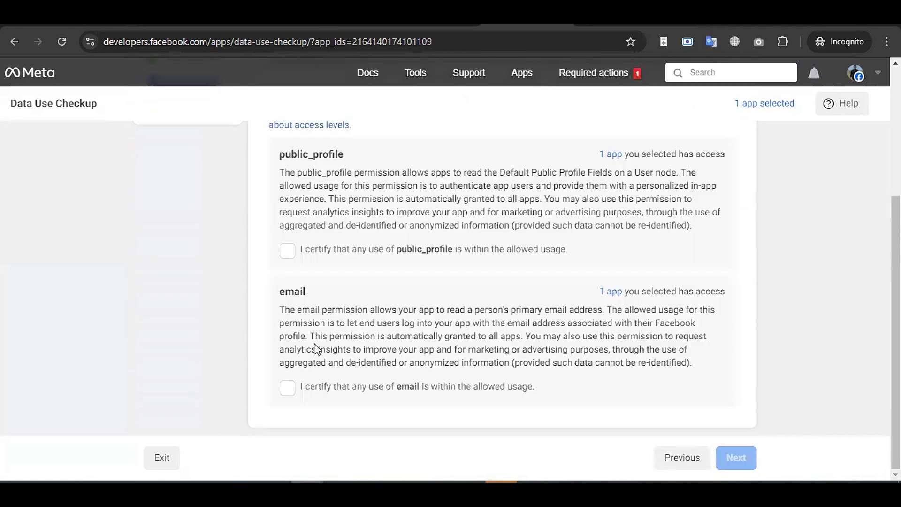
# - Certify that the use of public_profile and email is within the allowed usage and continue the checkup
pyautogui.scroll(3, 354, 223)
pyautogui.scroll(-3, 354, 223)
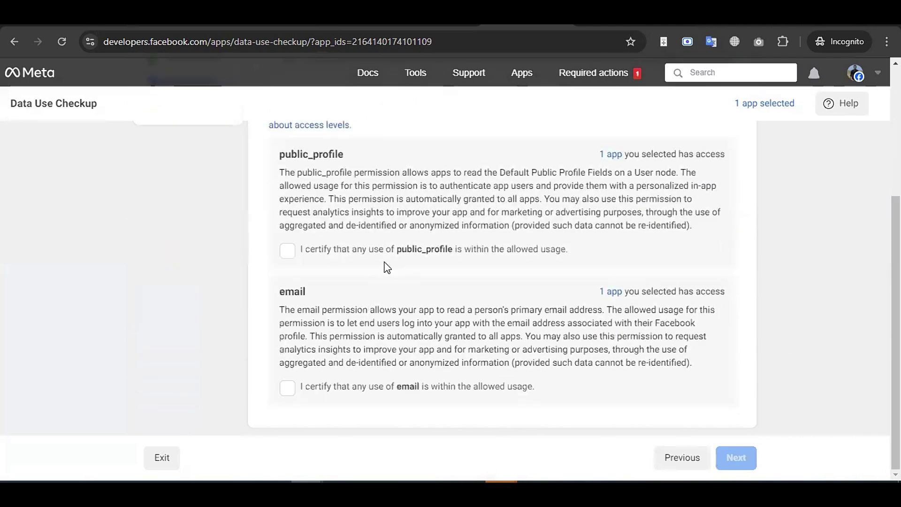
pyautogui.click(287, 250)
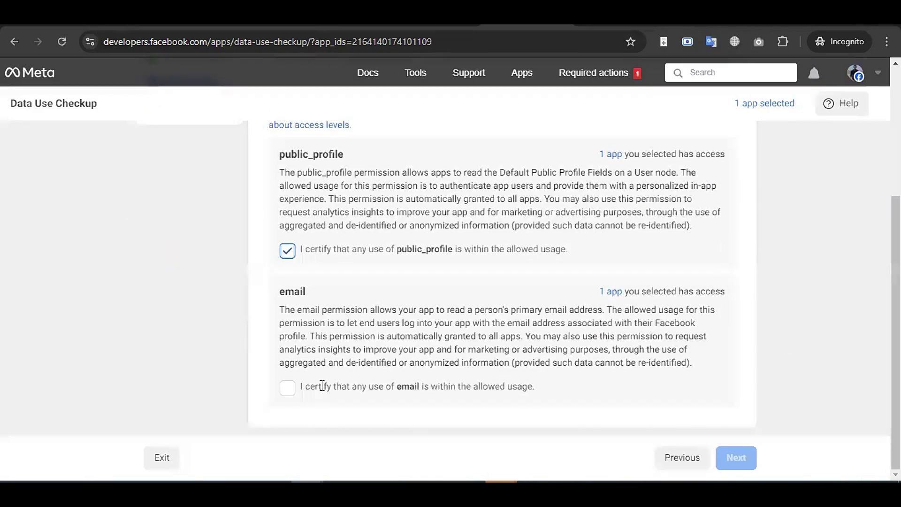
pyautogui.click(292, 392)
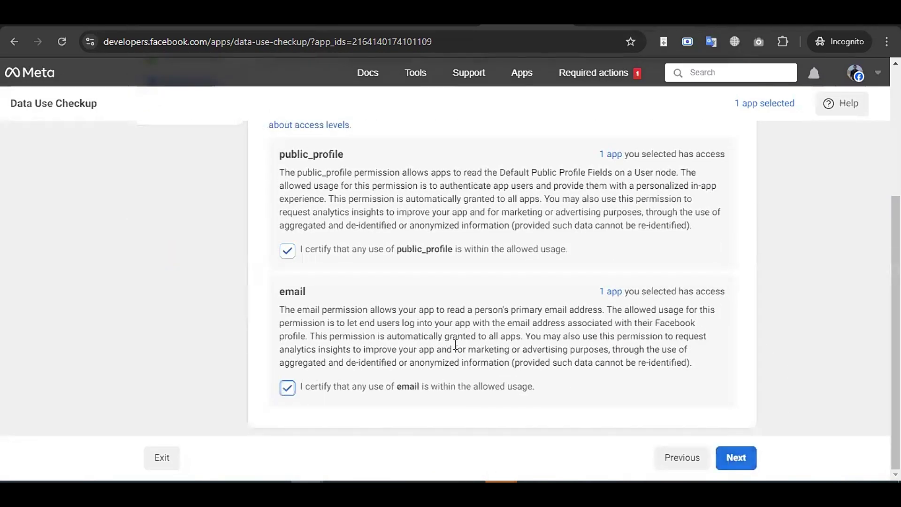
pyautogui.click(749, 460)
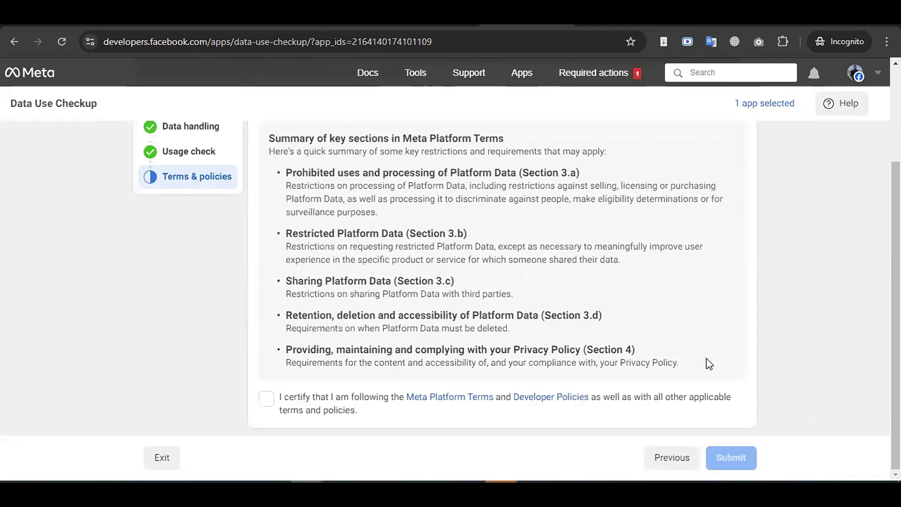
# - Certify compliance with the Meta Platform Terms and Developer Policies, and submit the Data Use Checkup
pyautogui.click(266, 399)
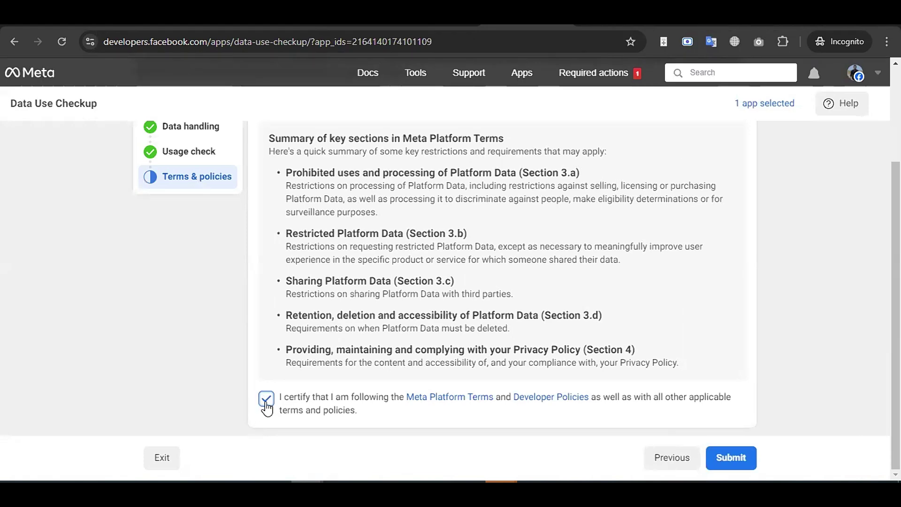
pyautogui.click(732, 459)
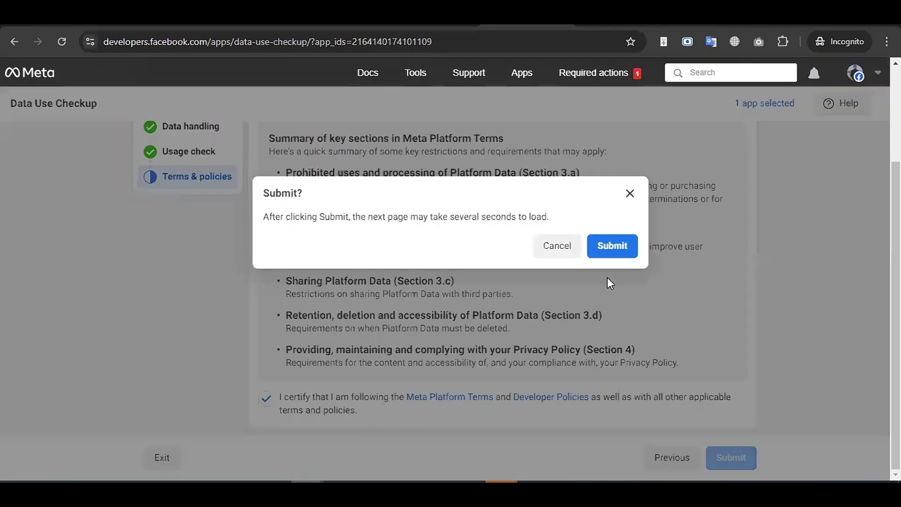
pyautogui.click(619, 246)
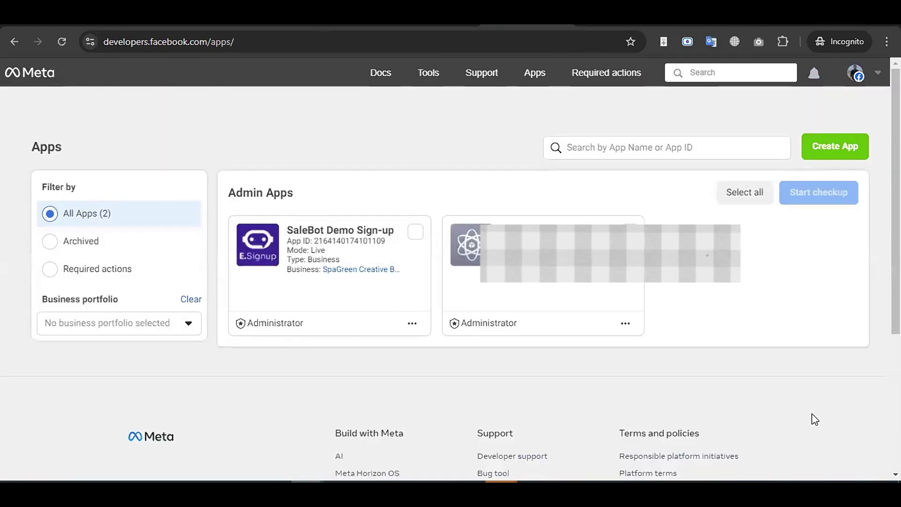
# - Open the system users settings at business.facebook.com in a new tab and look at the form for creating a system user
pyautogui.hotkey('ctrl', 't')
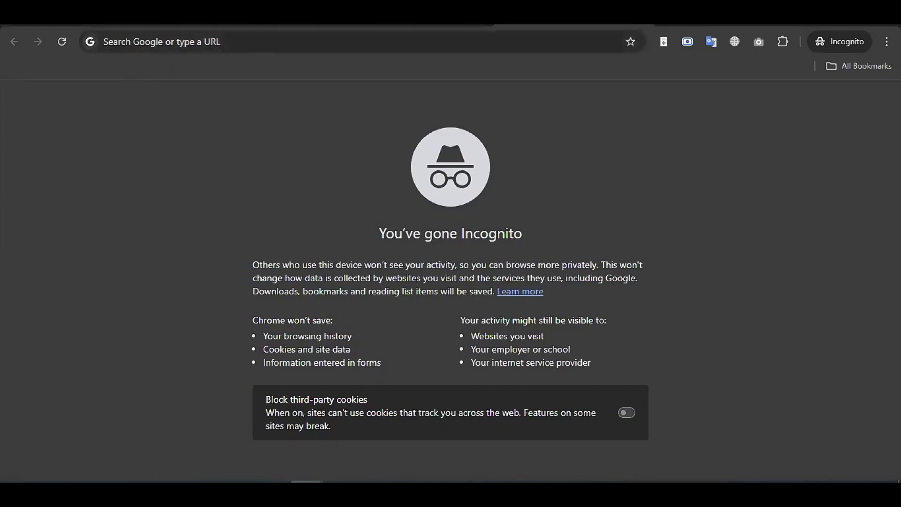
pyautogui.click(274, 42)
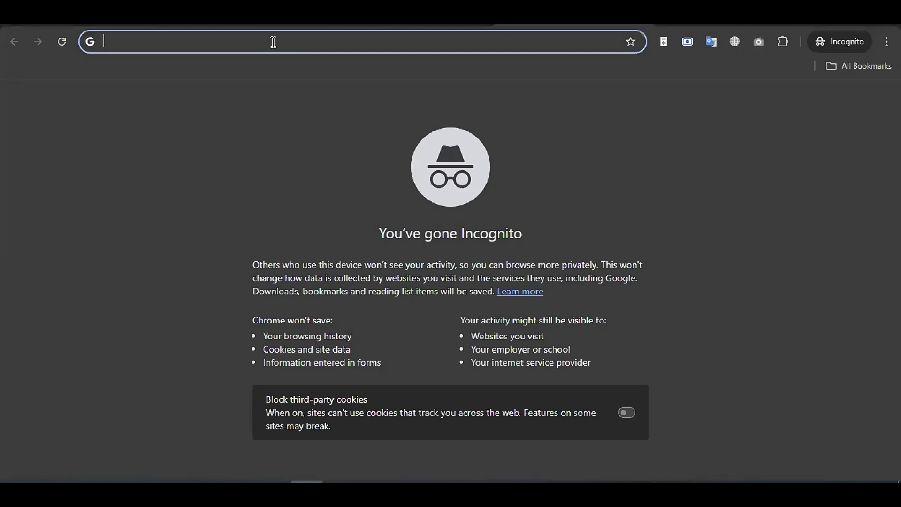
pyautogui.write('business.fac e')
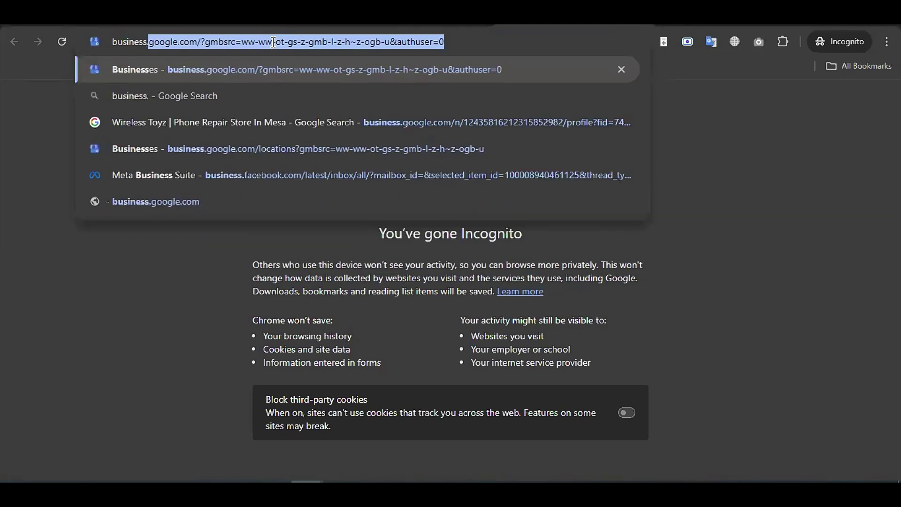
pyautogui.press('BackSpace')
pyautogui.press('BackSpace')
pyautogui.write('e')
pyautogui.press('Return')
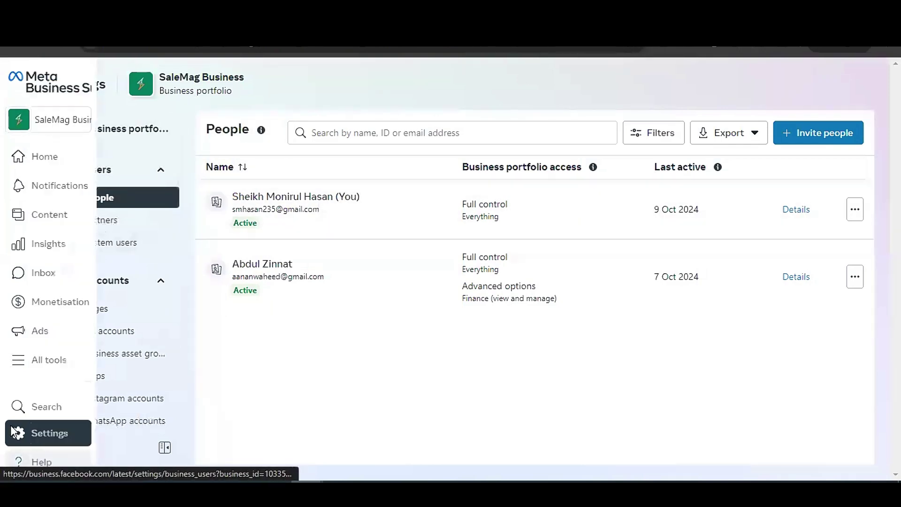
pyautogui.click(124, 244)
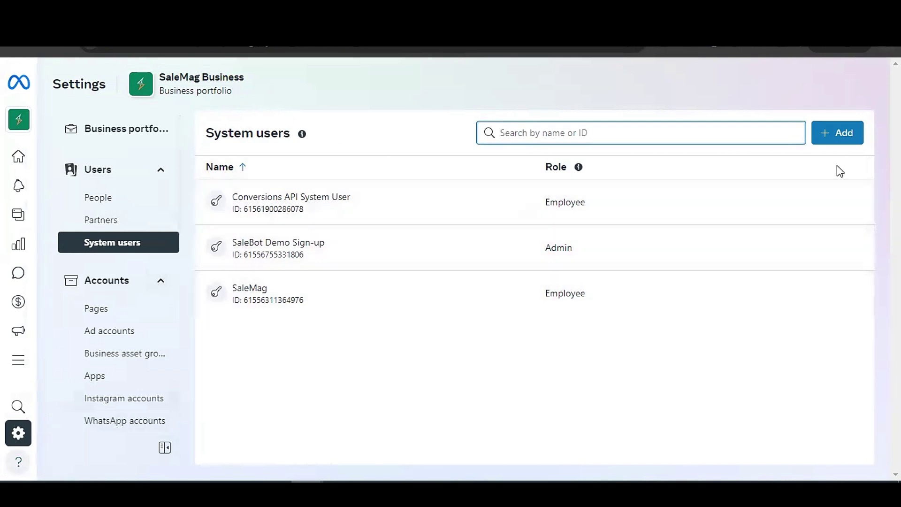
pyautogui.click(837, 133)
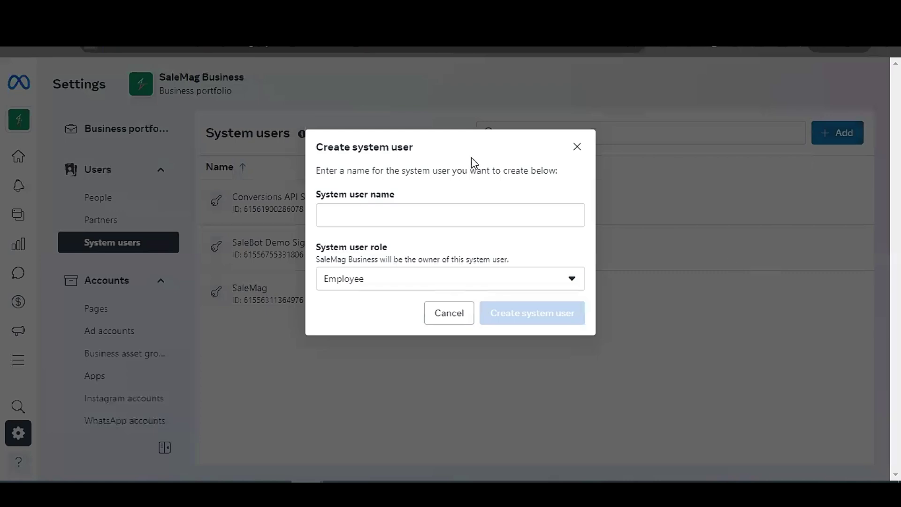
pyautogui.click(577, 147)
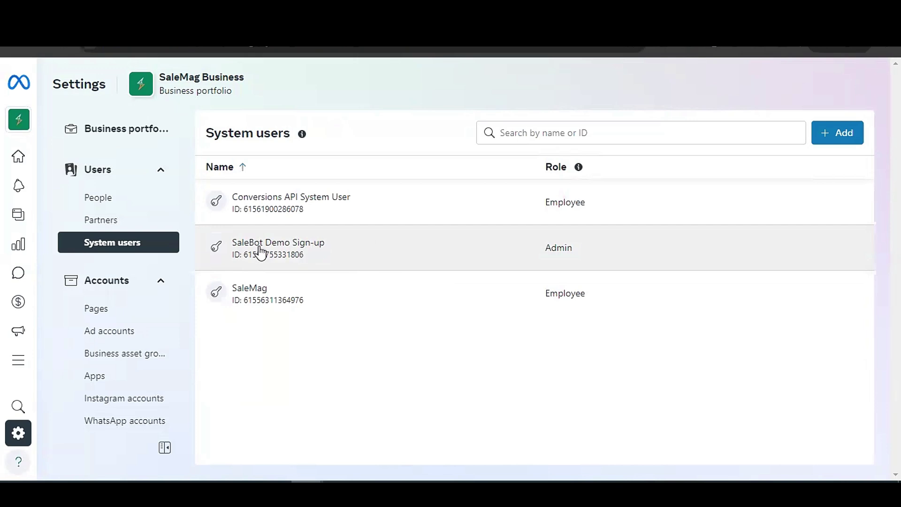
# - Assign the SaleBot Demo Sign-up app to the SaleBot Demo Sign-up system user with full control (Manage app)
pyautogui.click(303, 253)
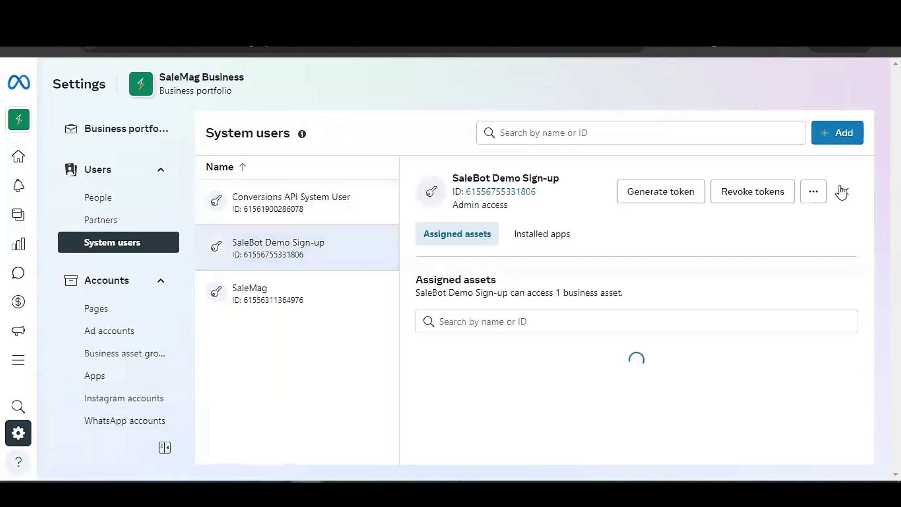
pyautogui.click(815, 196)
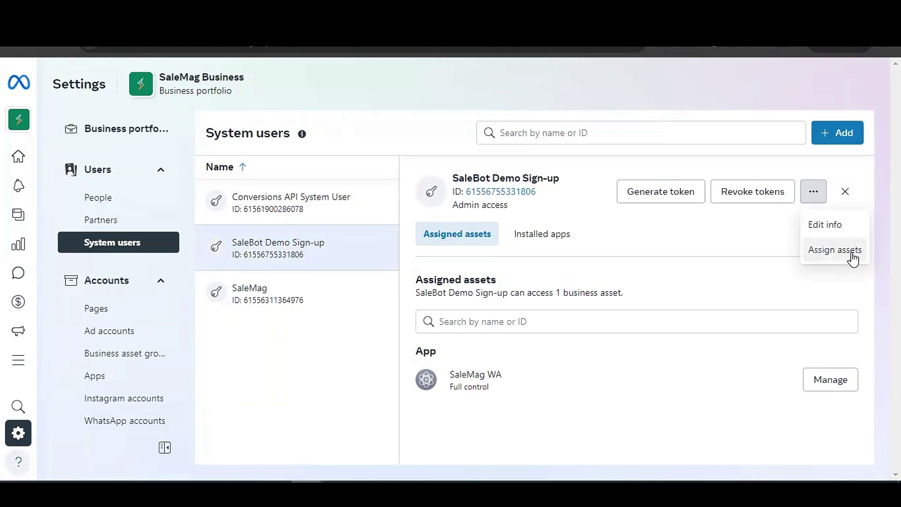
pyautogui.click(853, 259)
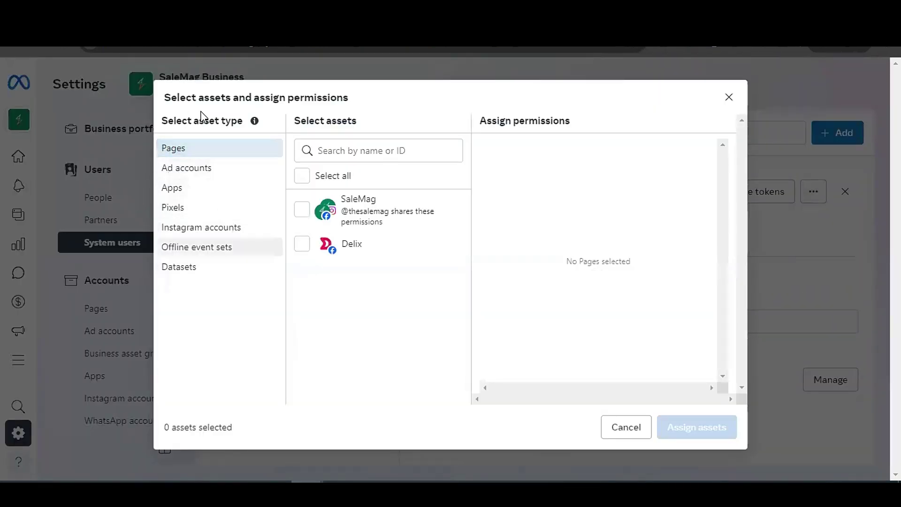
pyautogui.click(195, 198)
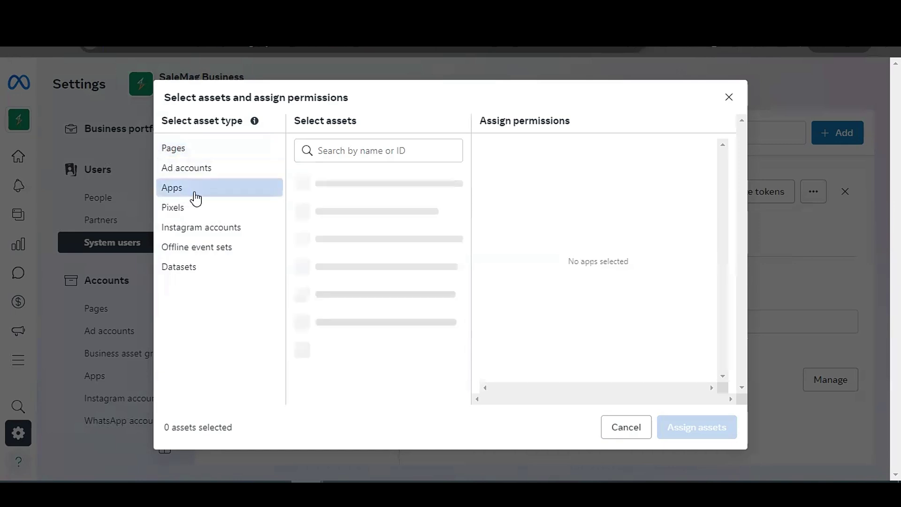
pyautogui.click(328, 249)
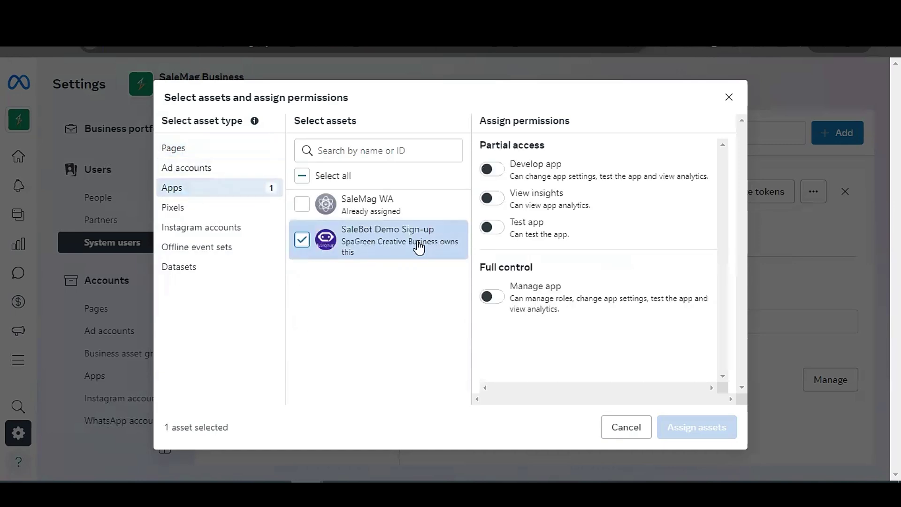
pyautogui.click(493, 297)
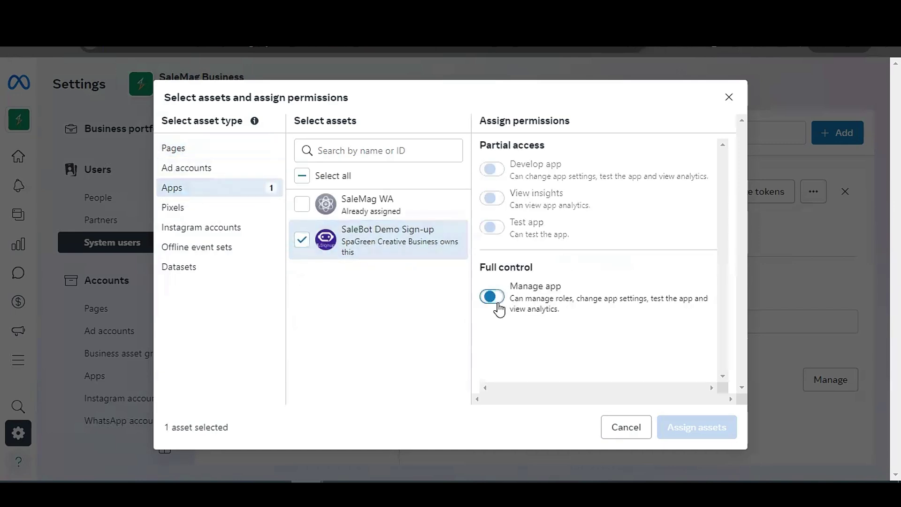
pyautogui.click(732, 424)
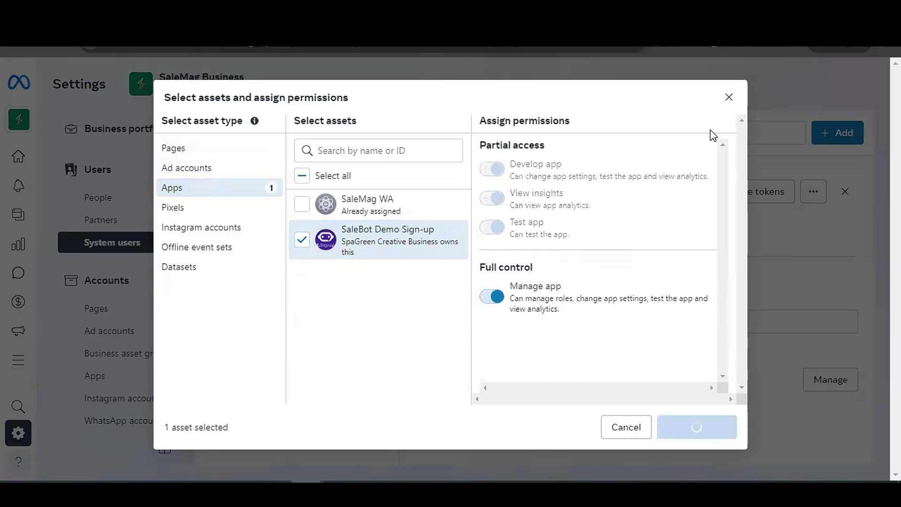
pyautogui.click(620, 368)
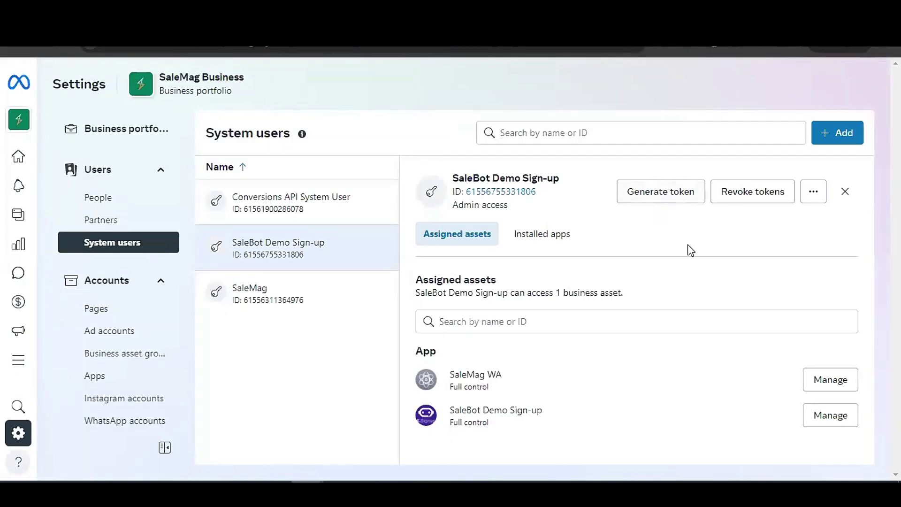
# - Start generating a system user token for the SaleBot Demo Sign-up app and set its expiry to Never
pyautogui.click(656, 201)
pyautogui.click(492, 157)
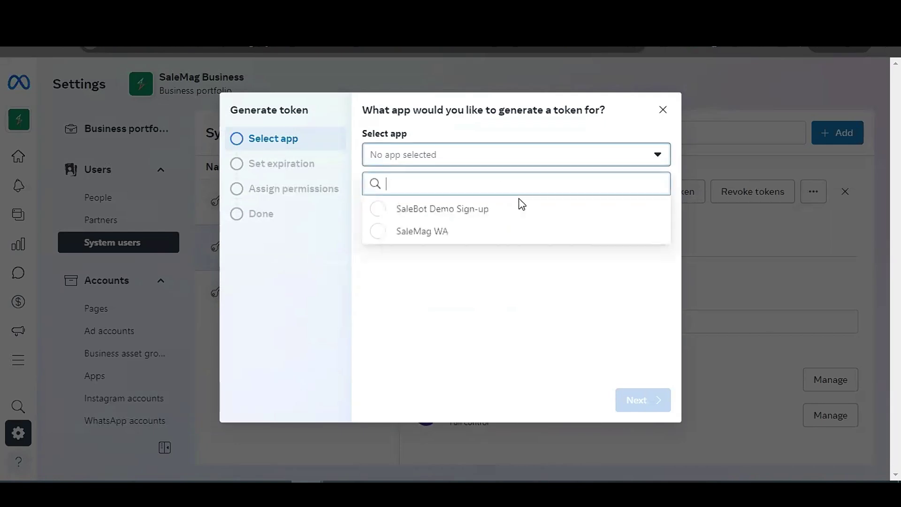
pyautogui.click(479, 218)
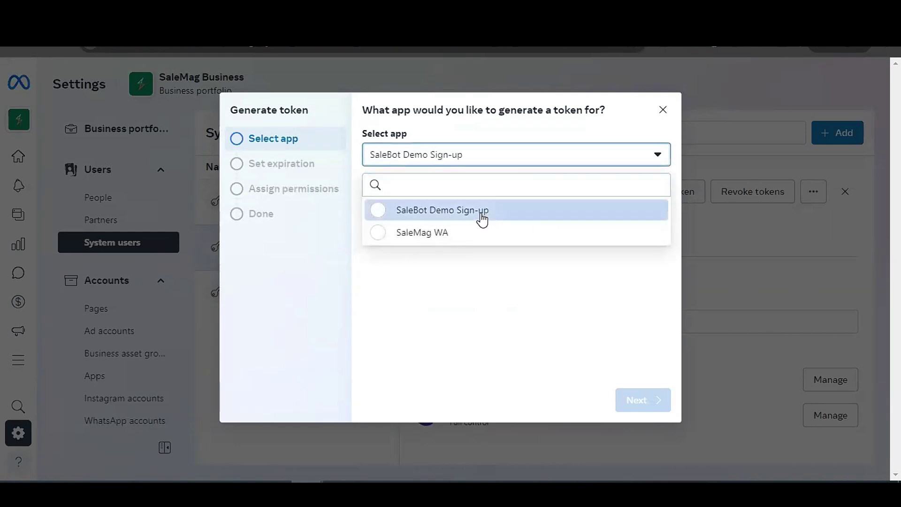
pyautogui.click(646, 404)
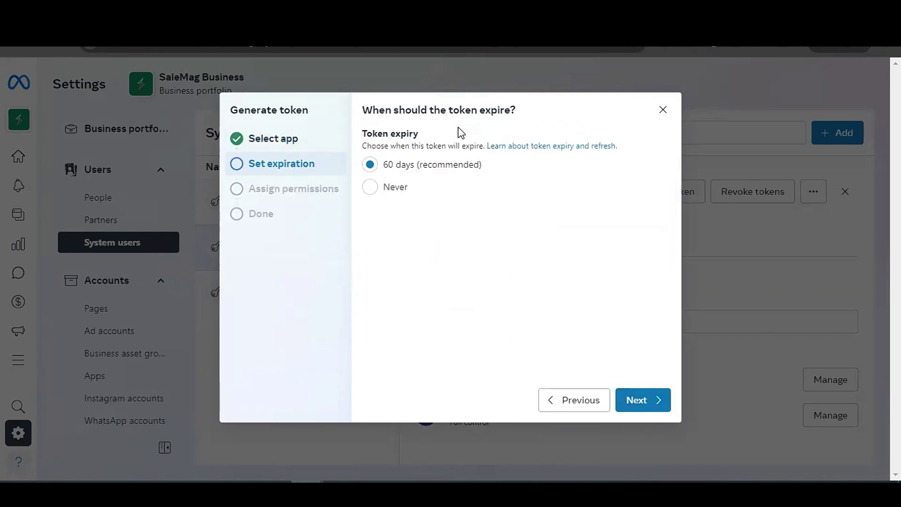
pyautogui.click(415, 187)
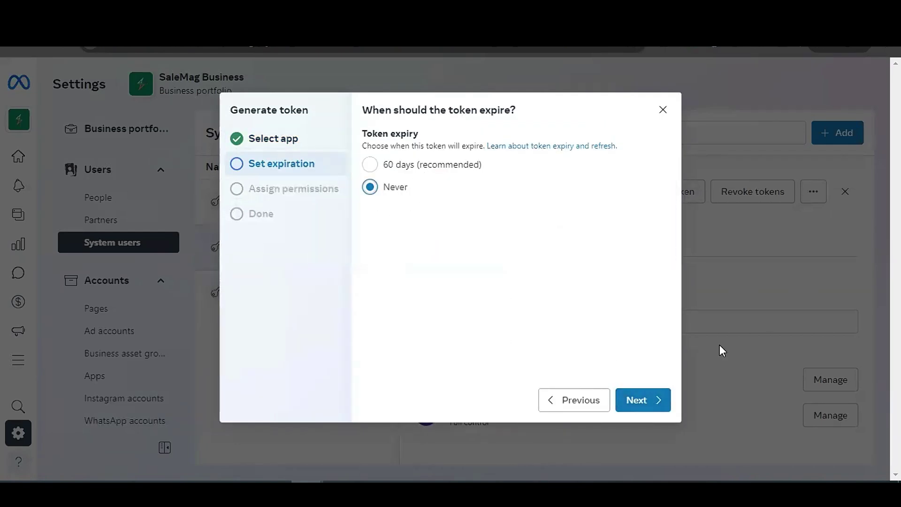
pyautogui.click(657, 400)
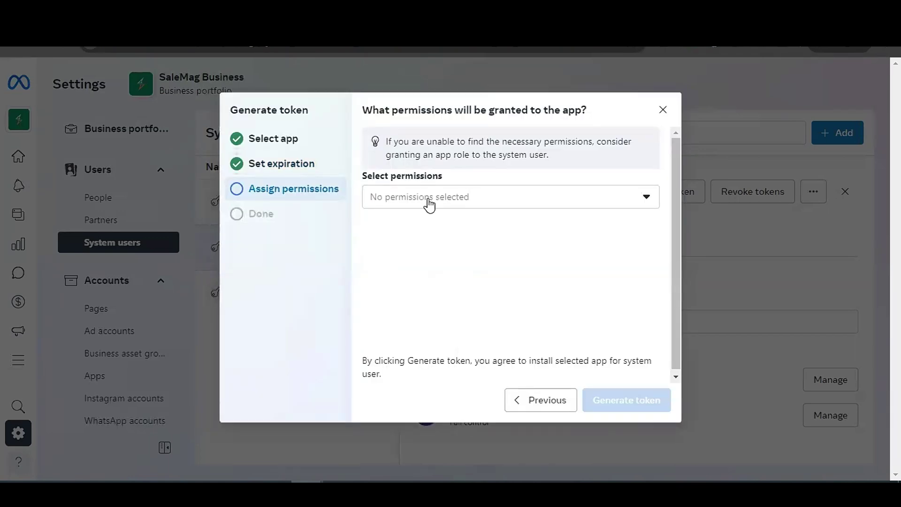
# - Select four token permissions, including business_management, whatsapp_business_management and whatsapp_business_messaging, and generate the token
pyautogui.click(429, 202)
pyautogui.click(413, 298)
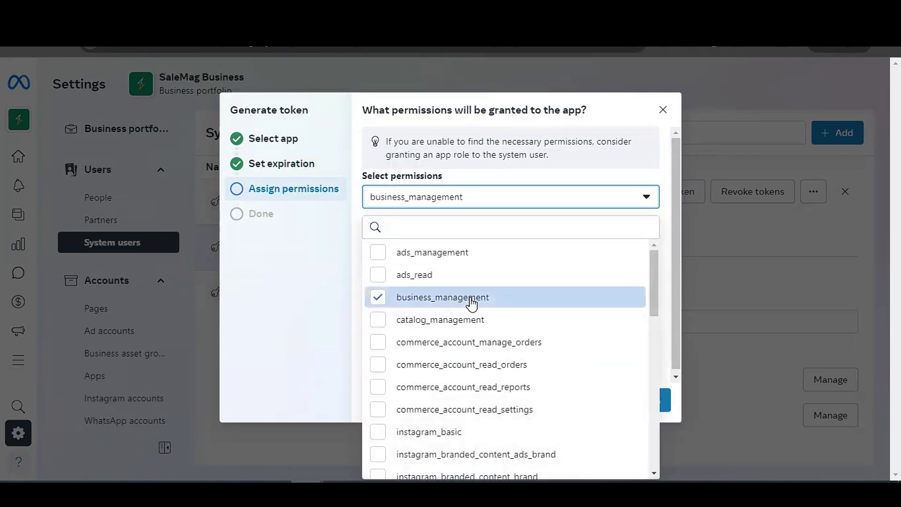
pyautogui.scroll(-2, 418, 282)
pyautogui.click(421, 261)
pyautogui.scroll(-8, 412, 358)
pyautogui.click(535, 442)
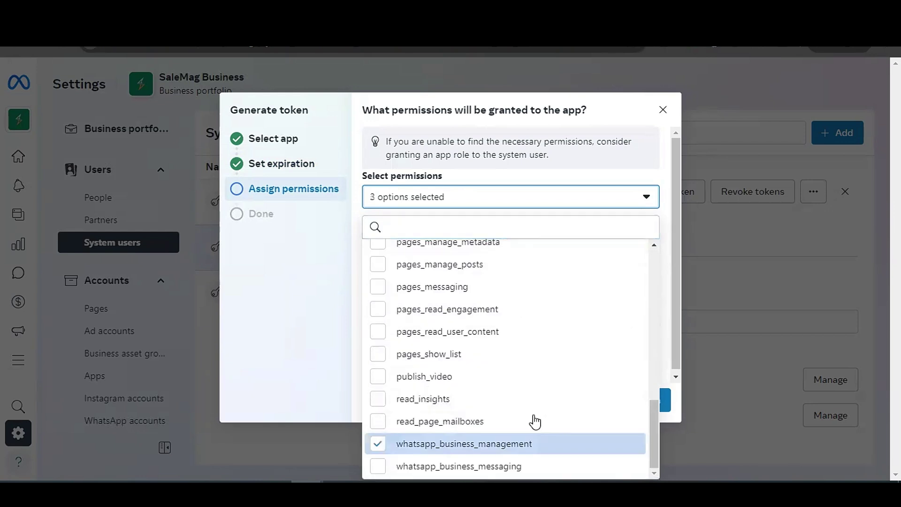
pyautogui.click(532, 466)
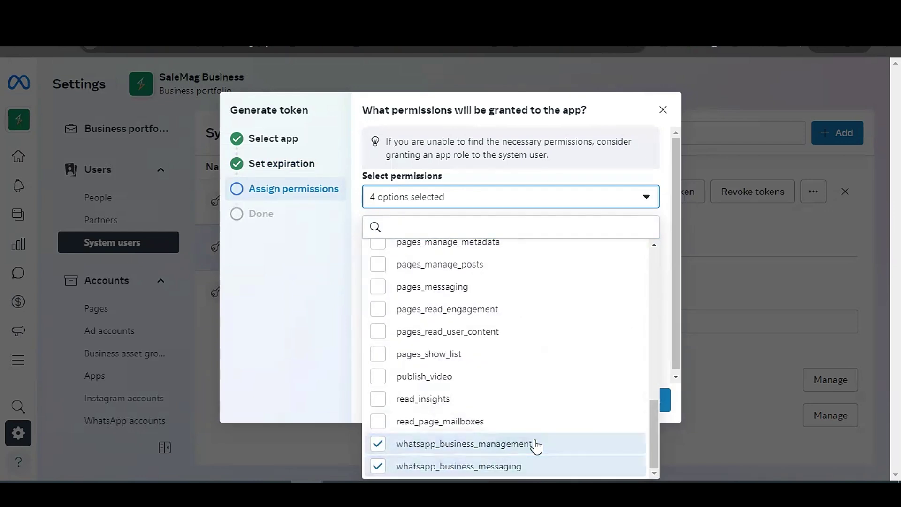
pyautogui.click(667, 245)
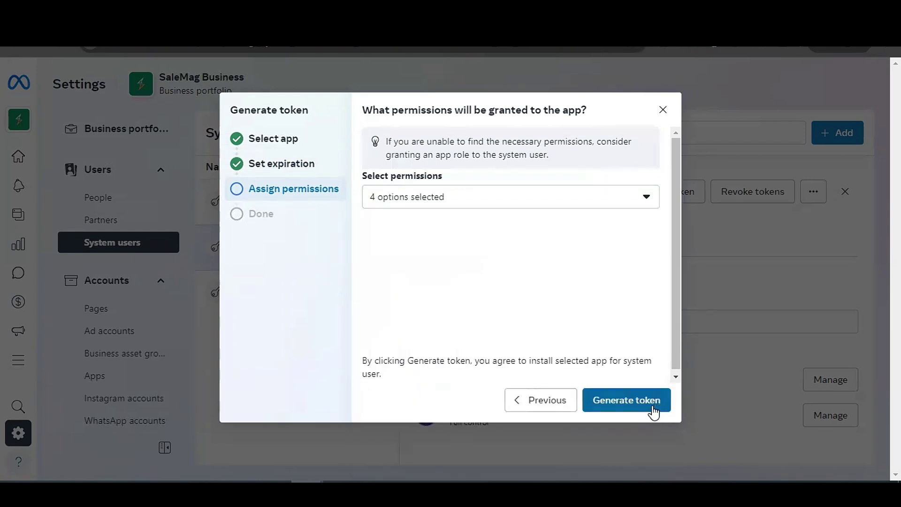
pyautogui.click(650, 402)
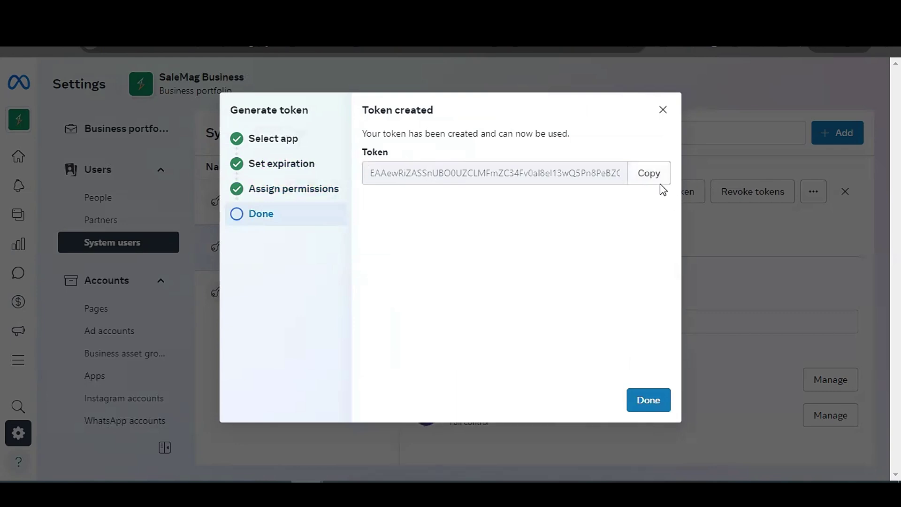
# - Finish the token dialog, switch to SaleBot, replace the Meta Access Token with the copied token and submit the settings
pyautogui.click(647, 402)
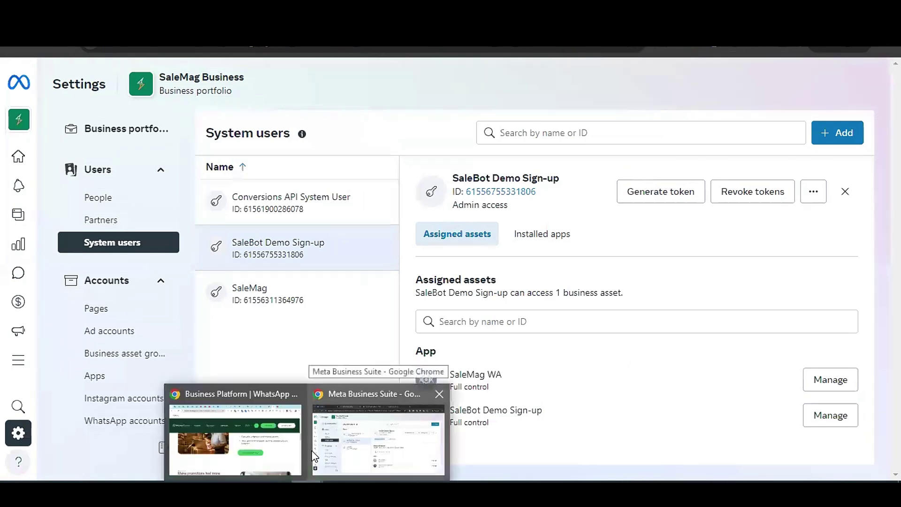
pyautogui.click(234, 432)
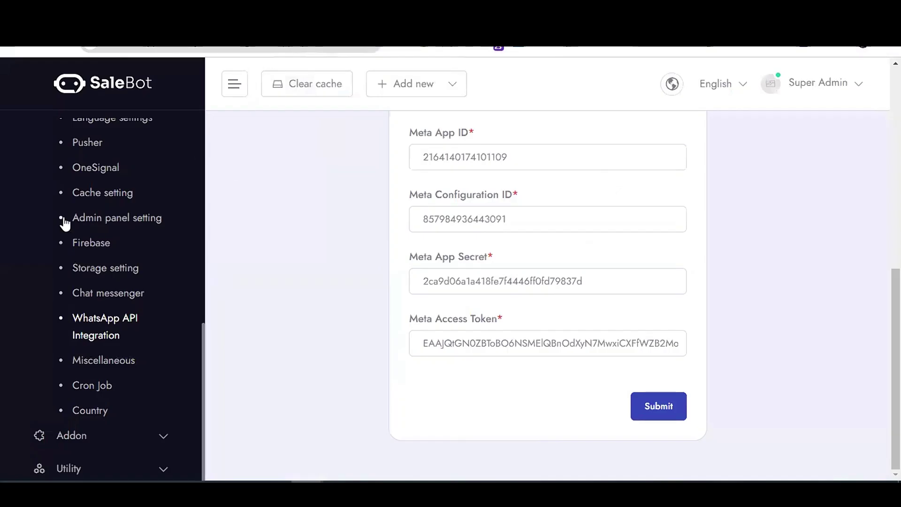
pyautogui.click(490, 343)
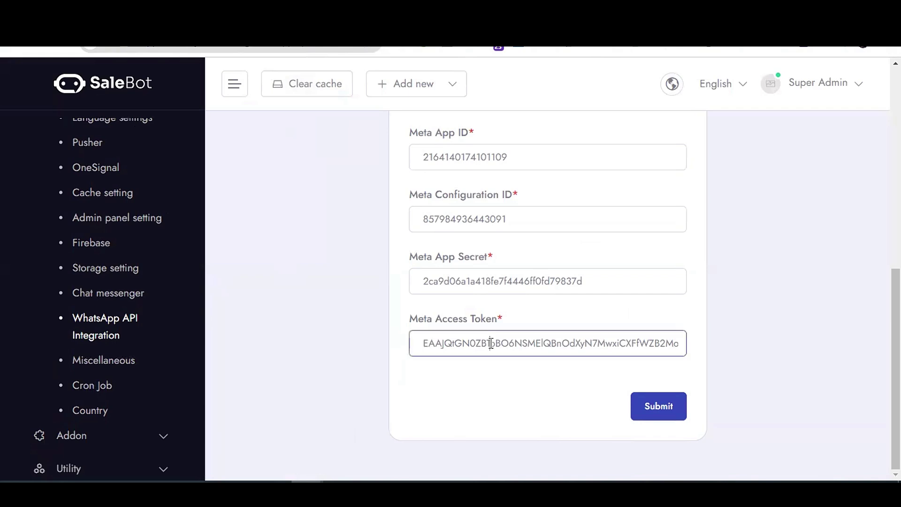
pyautogui.hotkey('ctrl', 'a')
pyautogui.hotkey('ctrl', 'v')
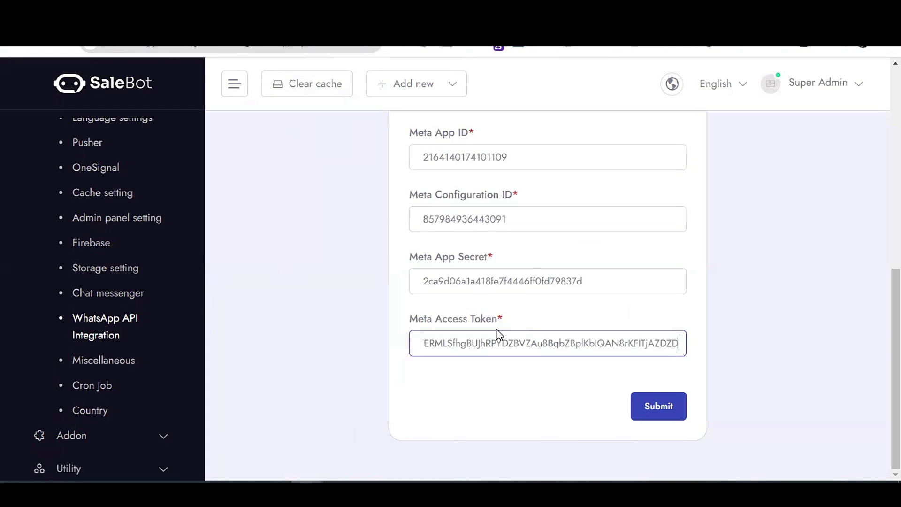
pyautogui.click(671, 407)
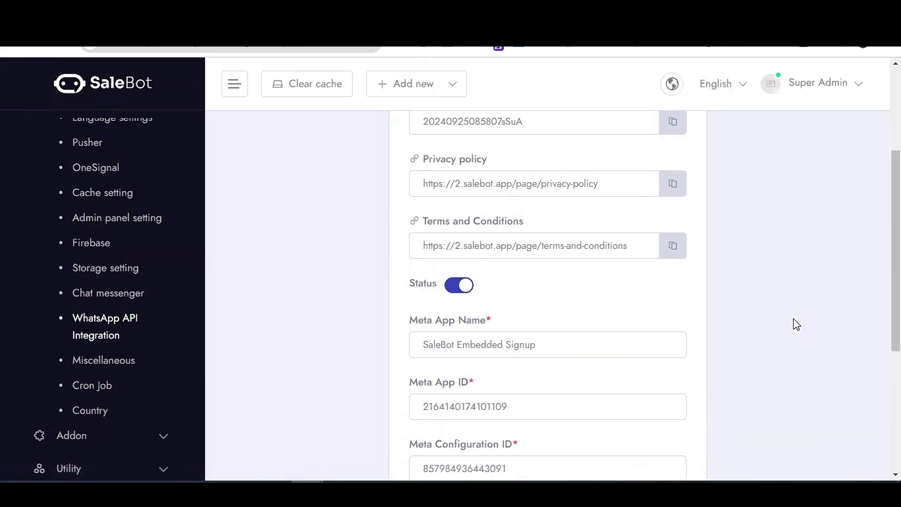
# - Look over the WhatsApp API Integration settings and log in as a client from the admin account
pyautogui.scroll(-5, 788, 292)
pyautogui.scroll(10, 116, 257)
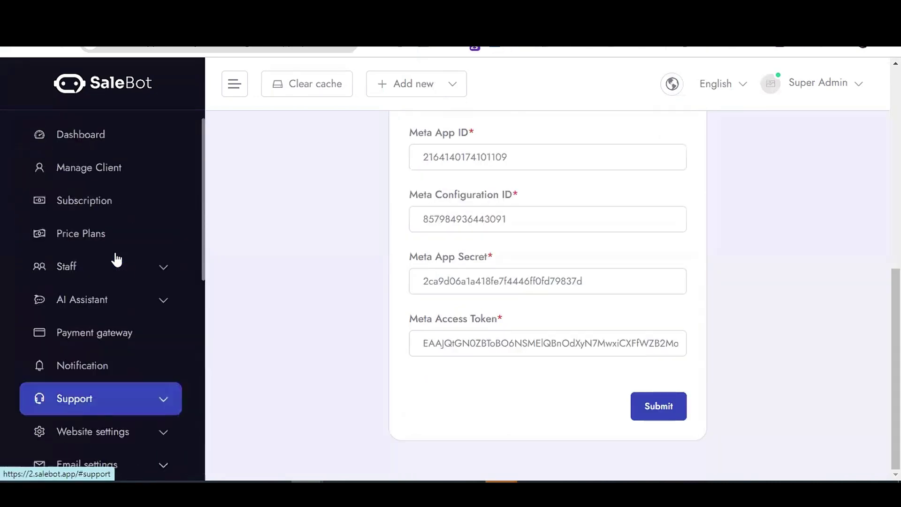
pyautogui.scroll(-7, 117, 257)
pyautogui.scroll(-3, 116, 258)
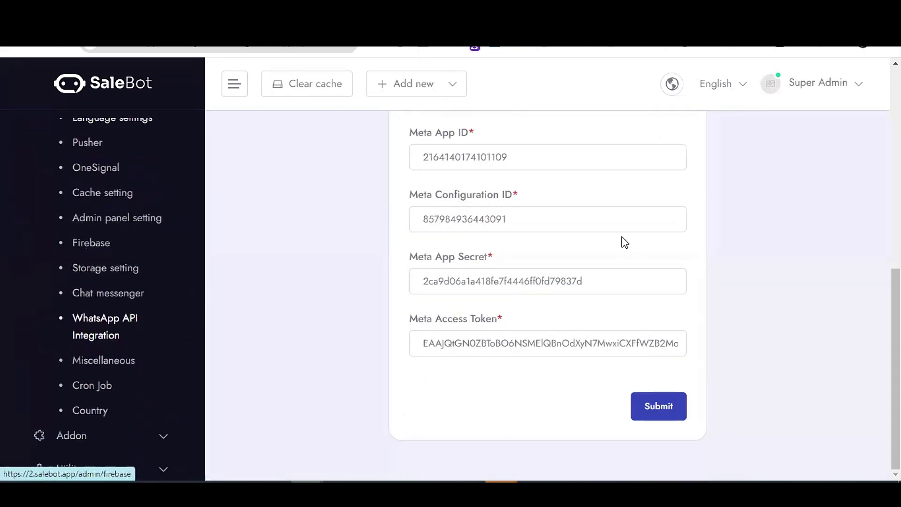
pyautogui.scroll(5, 112, 235)
pyautogui.scroll(10, 840, 153)
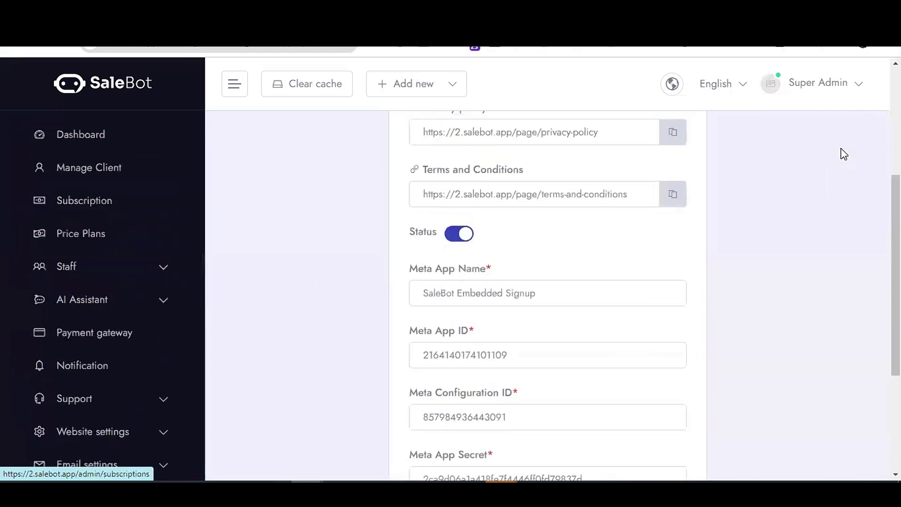
pyautogui.scroll(-7, 83, 323)
pyautogui.scroll(6, 140, 332)
pyautogui.scroll(-6, 87, 325)
pyautogui.scroll(-5, 145, 332)
pyautogui.scroll(5, 120, 285)
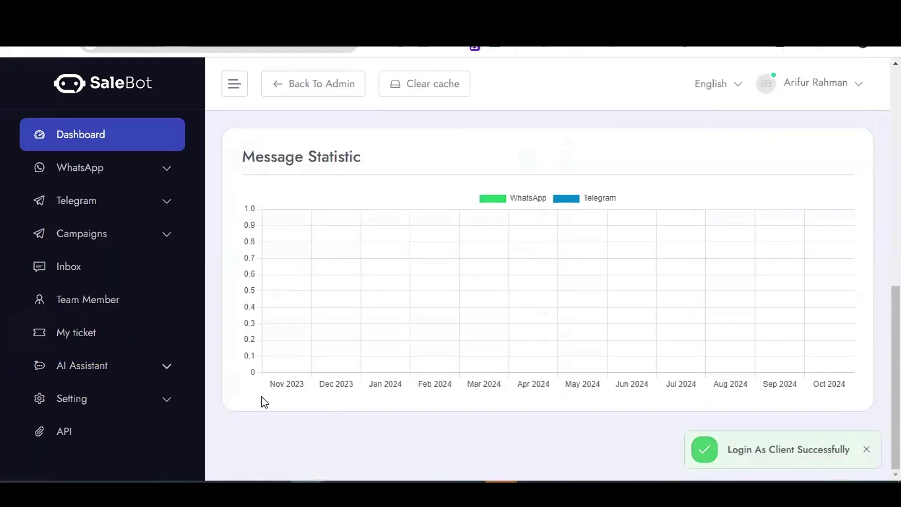
# - Open the client's WhatsApp settings, view the Connect WhatsApp sign-up window and dismiss it
pyautogui.click(155, 402)
pyautogui.scroll(-2, 114, 375)
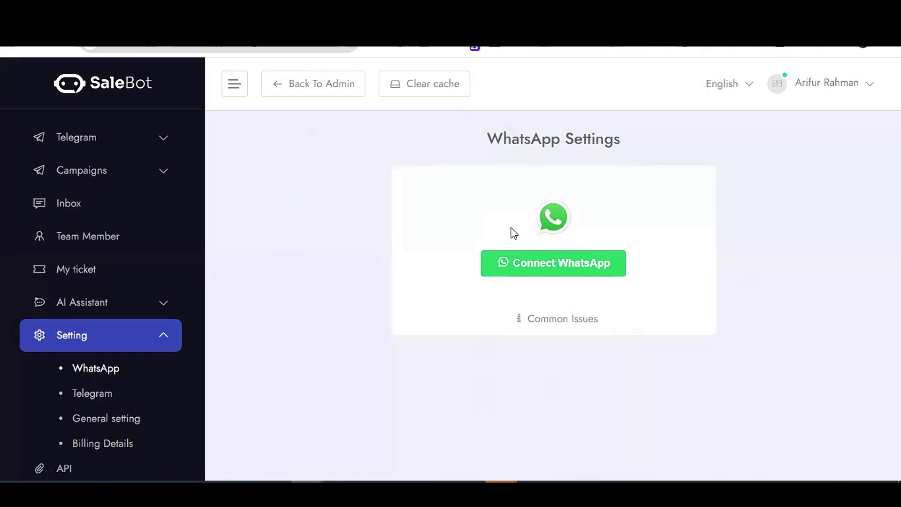
pyautogui.click(551, 271)
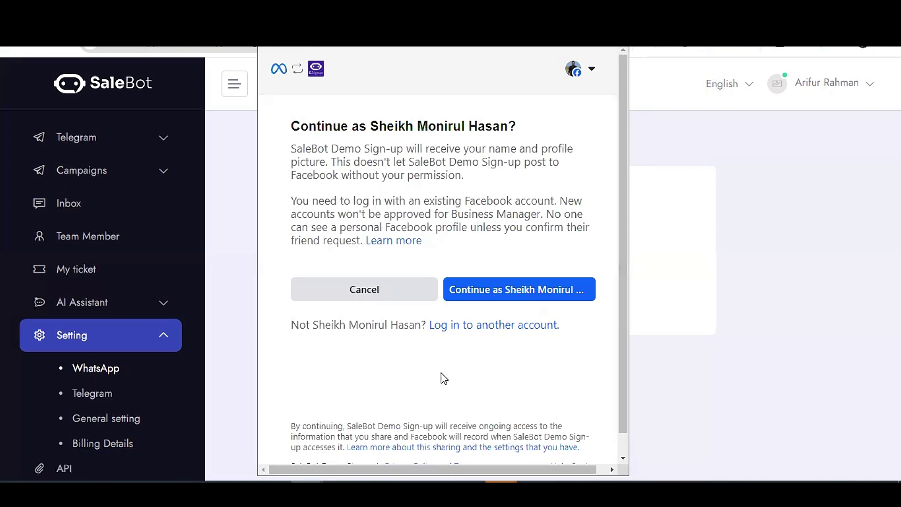
pyautogui.click(725, 282)
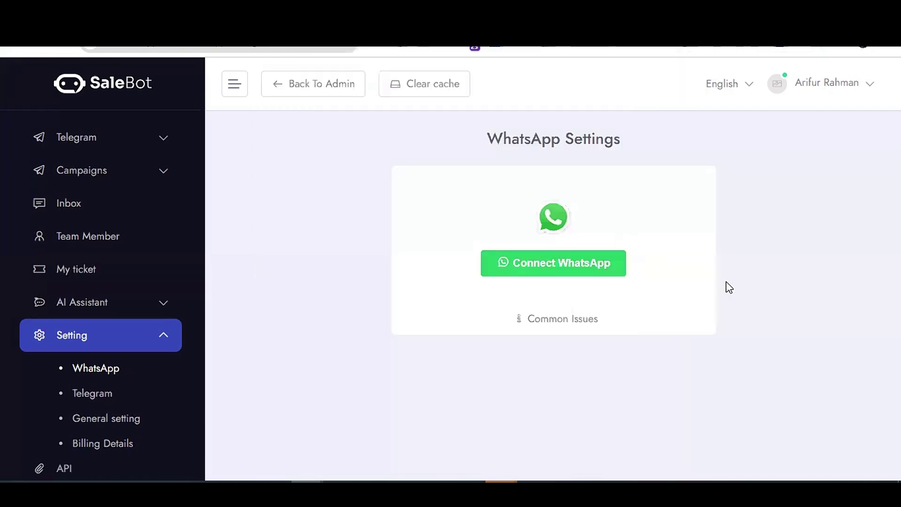